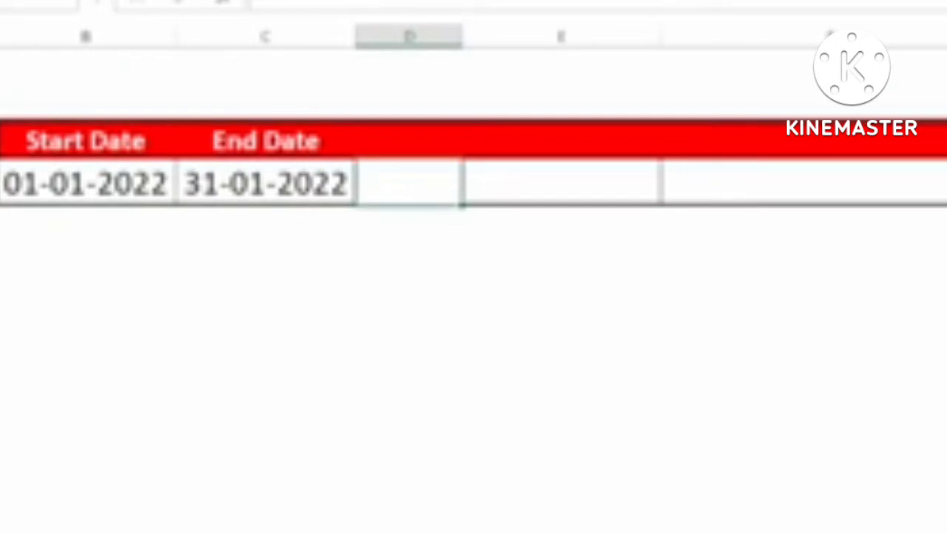
Step: Enter =C5-B5 in D5 to show the 30-day difference between the two dates
type("=")
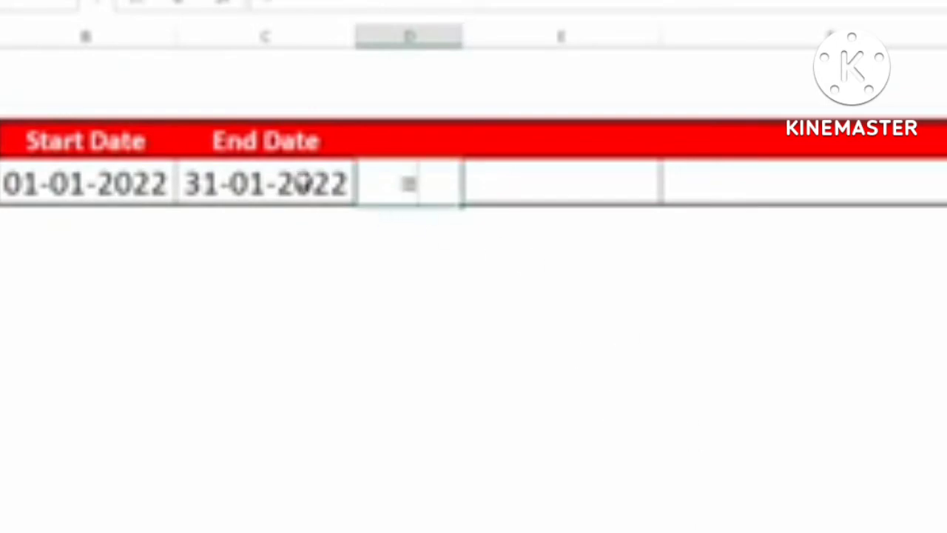
left_click(302, 184)
type("-")
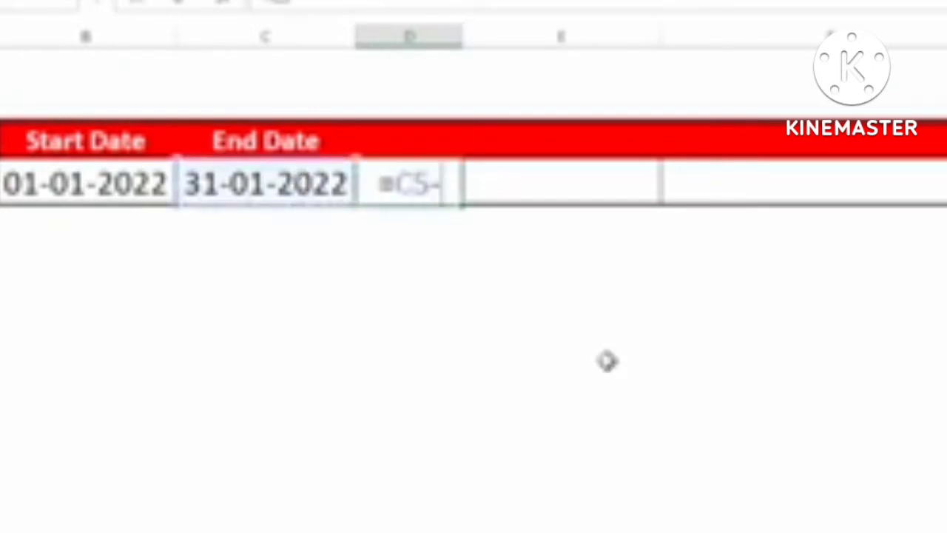
left_click(77, 174)
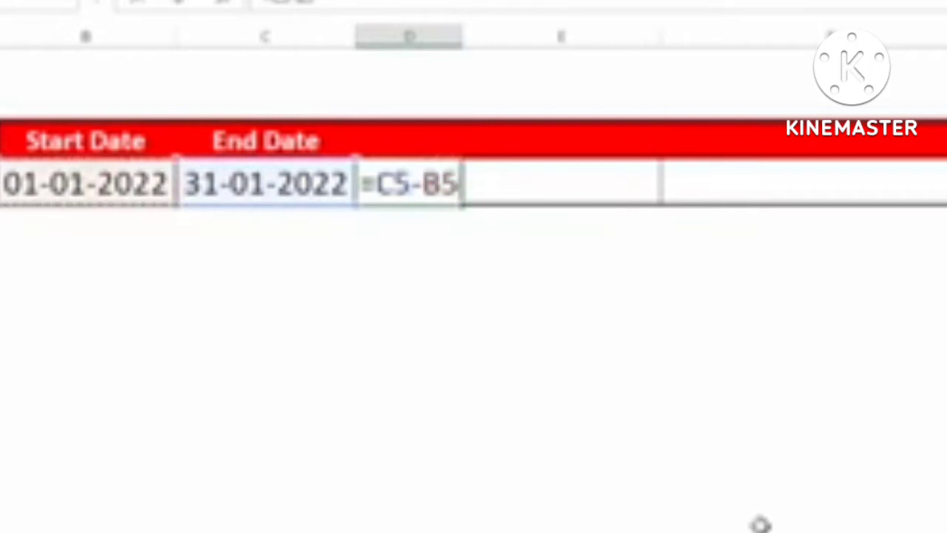
key("Return")
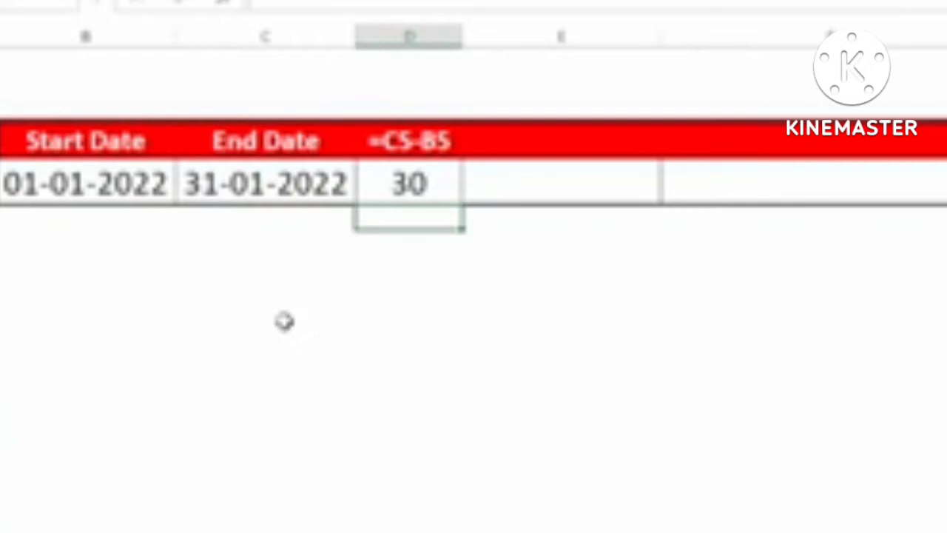
left_click(519, 194)
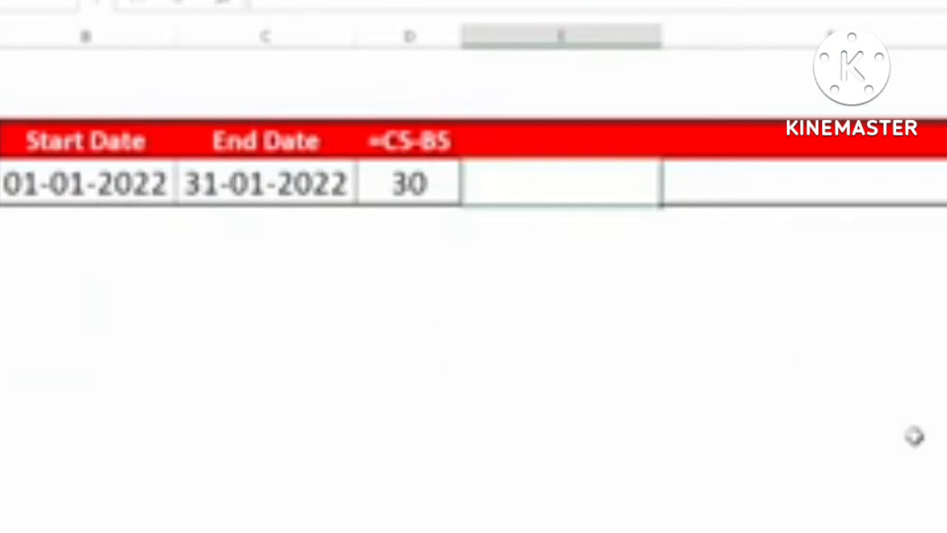
Step: Enter =DAYS(C5,B5) in E5, which also returns 30 days
type("=days")
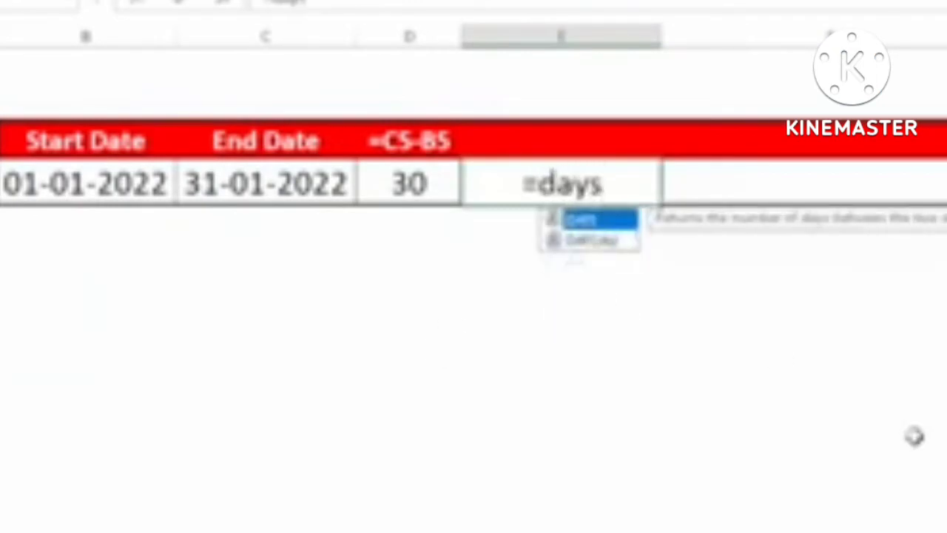
key("Tab")
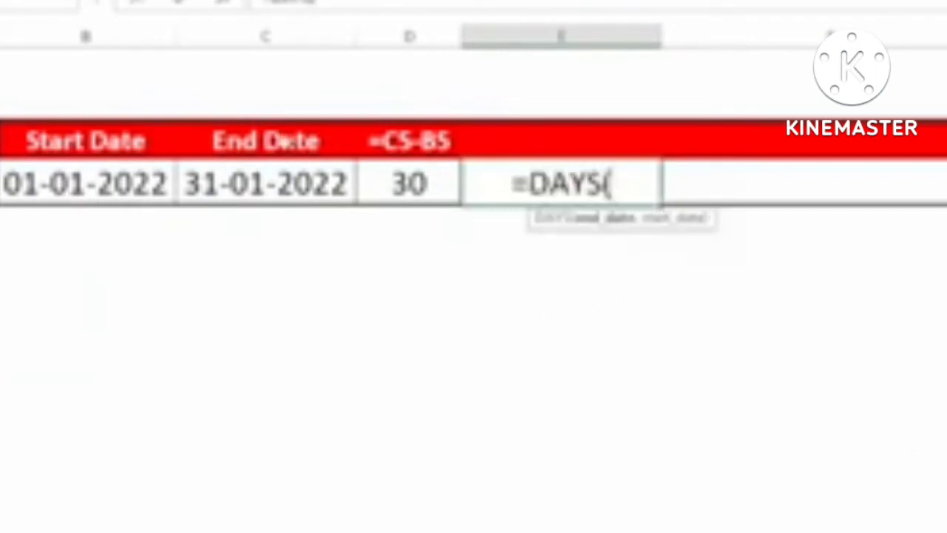
left_click(313, 173)
type(",")
left_click(122, 183)
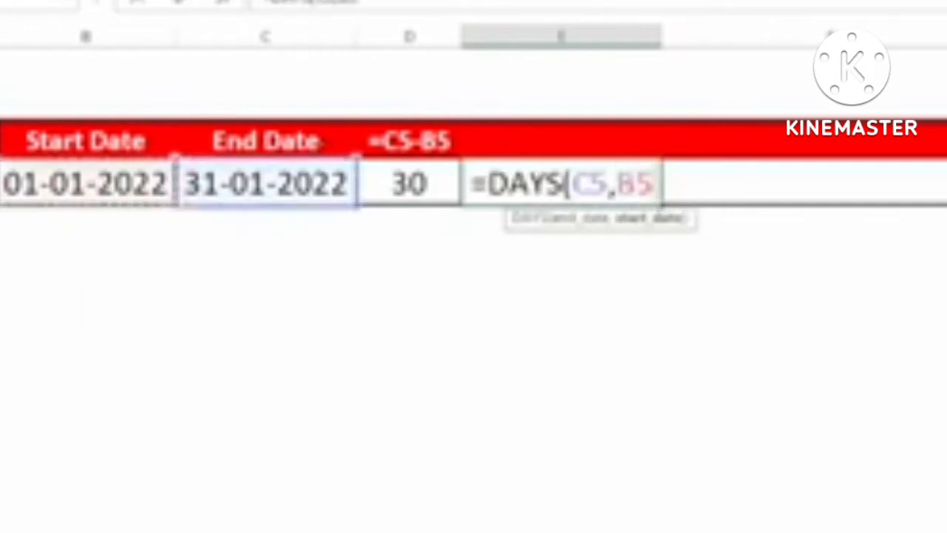
key("Return")
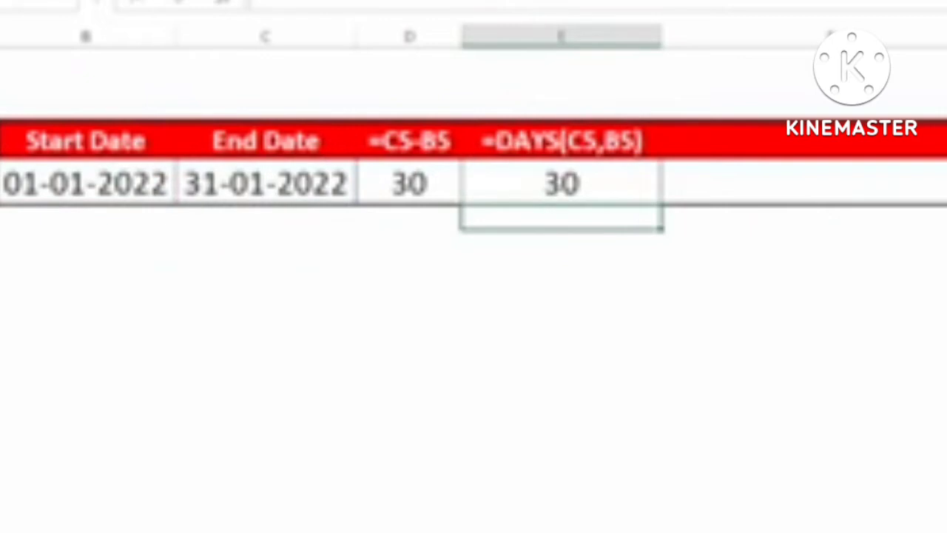
left_click(292, 187)
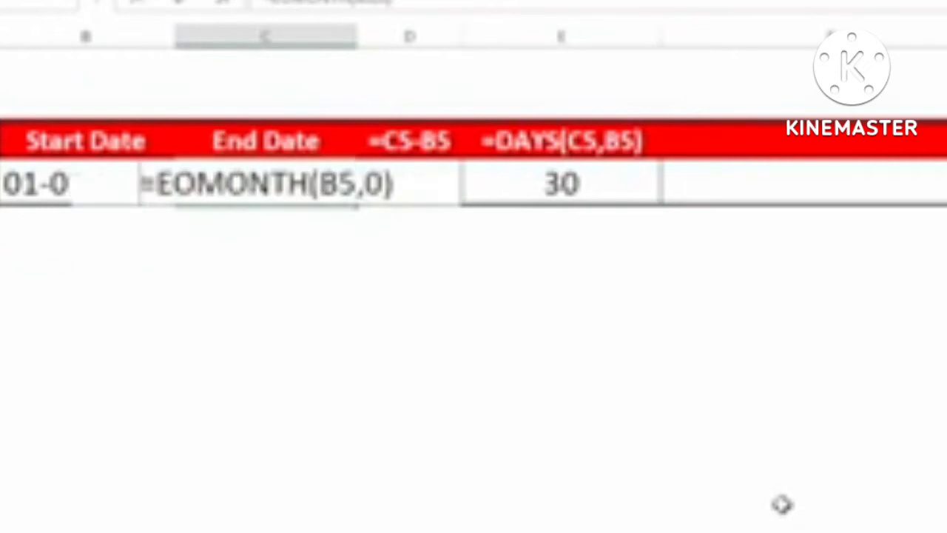
Step: Test 01-02-2022 as the end date in C5, then begin a new formula in F5
type("01-")
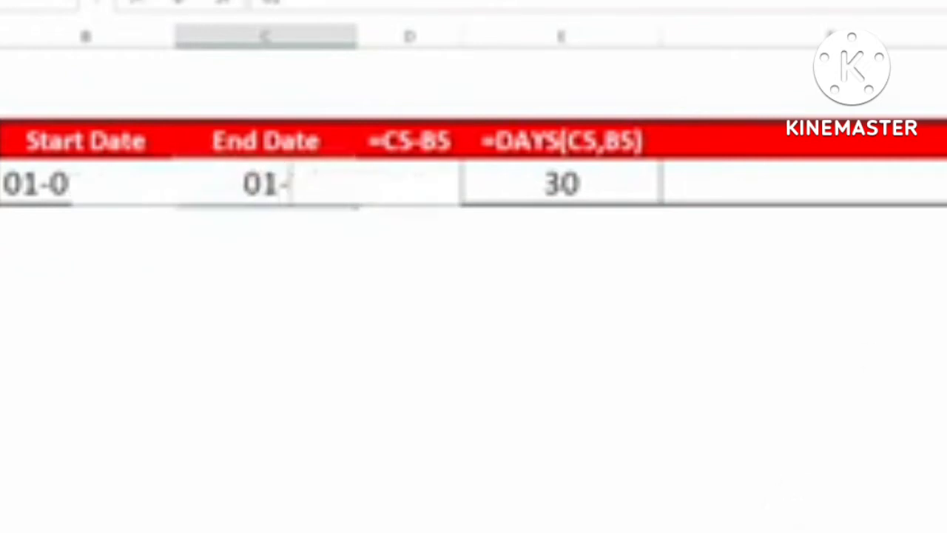
type("02-20")
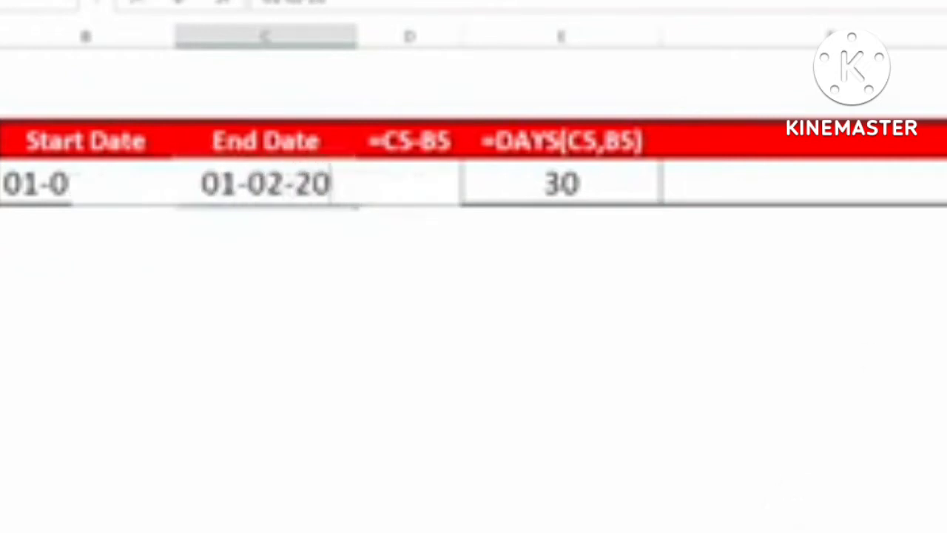
type("22")
key("Return")
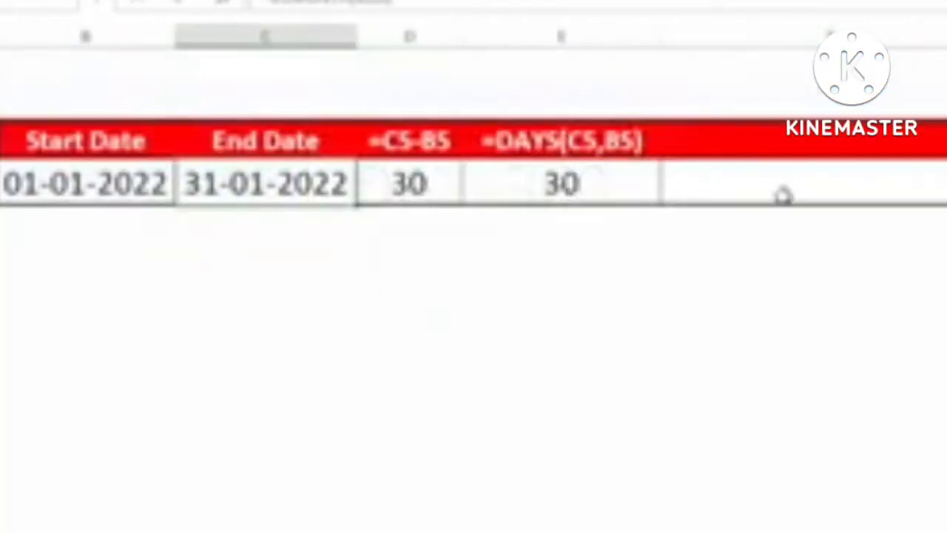
left_click(782, 195)
type("=")
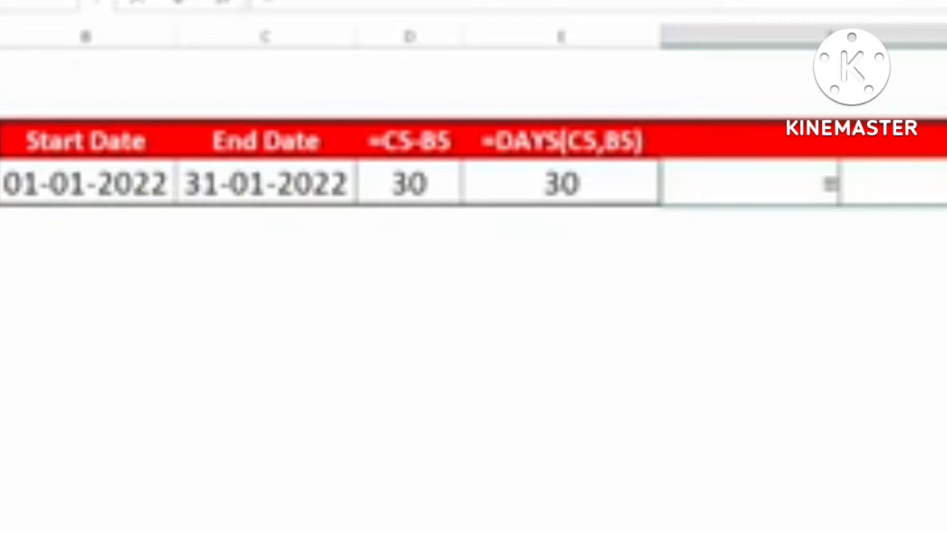
Step: Start a DAYS360 formula on B5 and C5, then cancel the unfinished entry
type("days3")
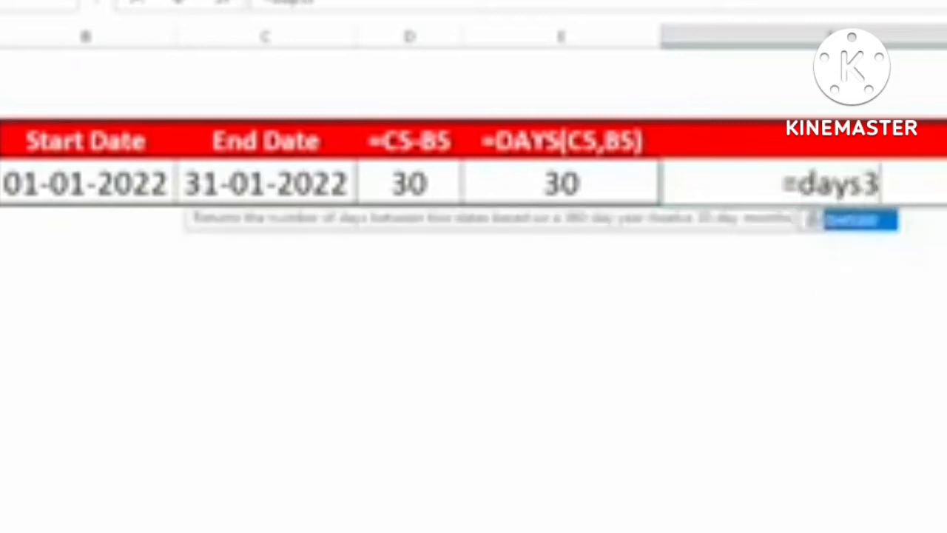
key("Tab")
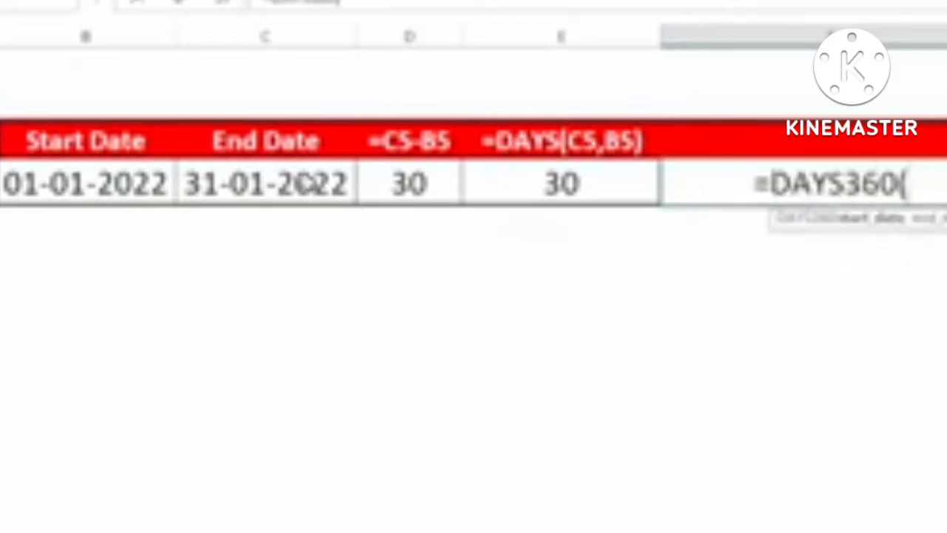
left_click(131, 185)
type(",")
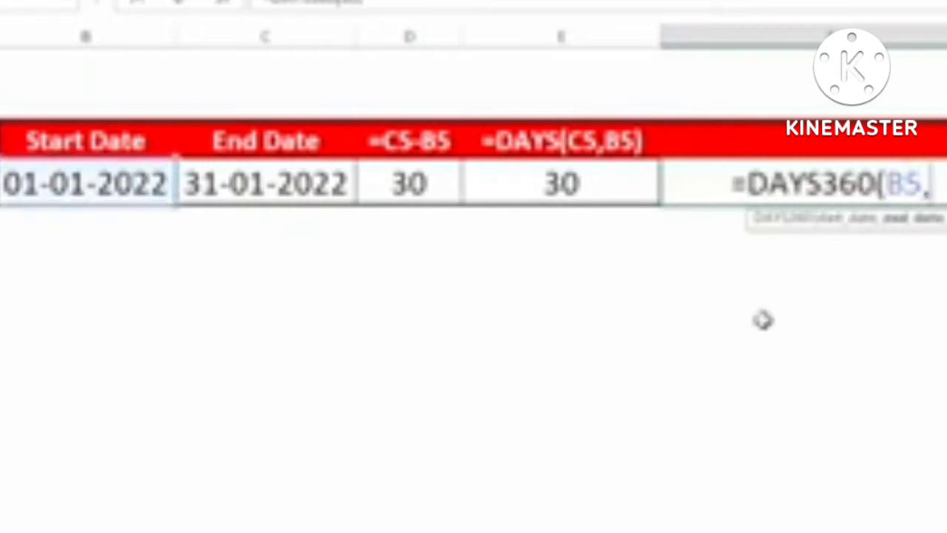
left_click(278, 184)
key("BackSpace")
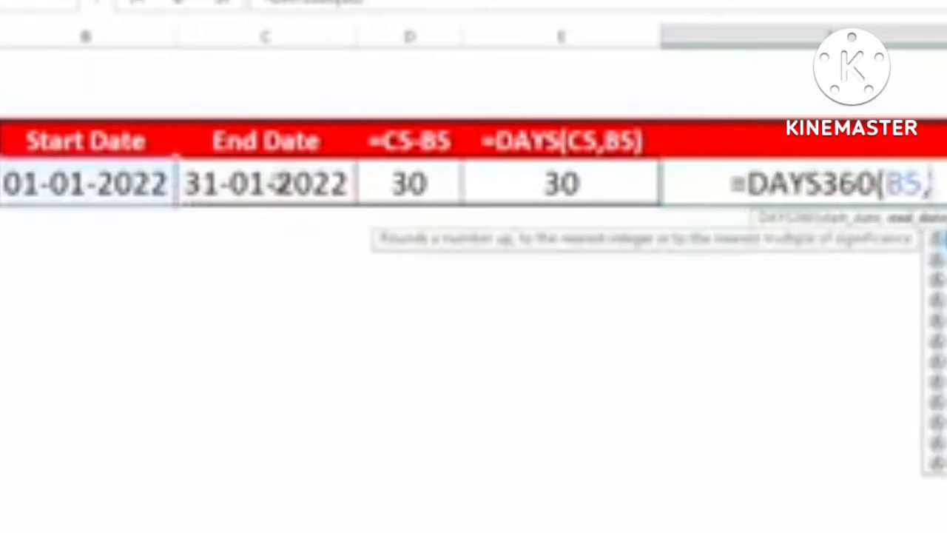
key("Escape")
key("Return")
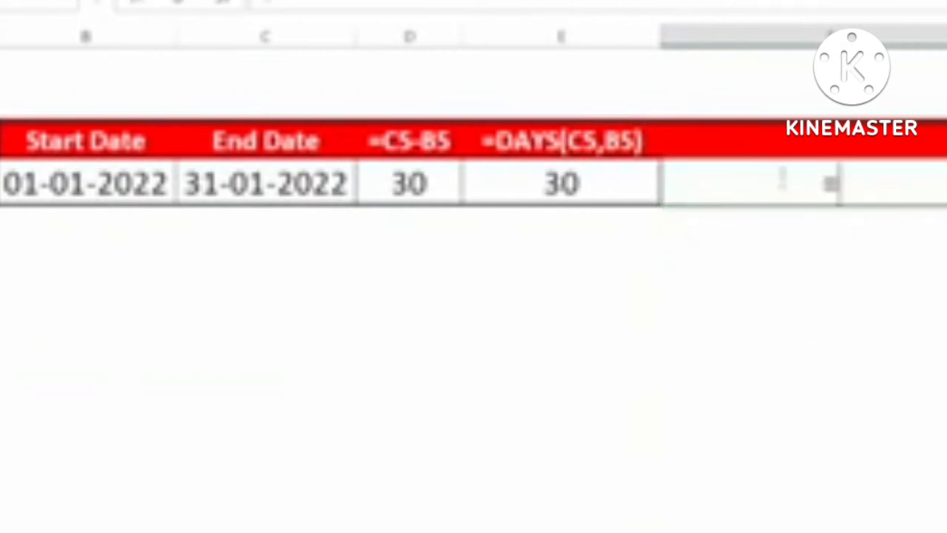
Step: Enter =DAYS360(B5,C5) in F5, which returns 30
type("days")
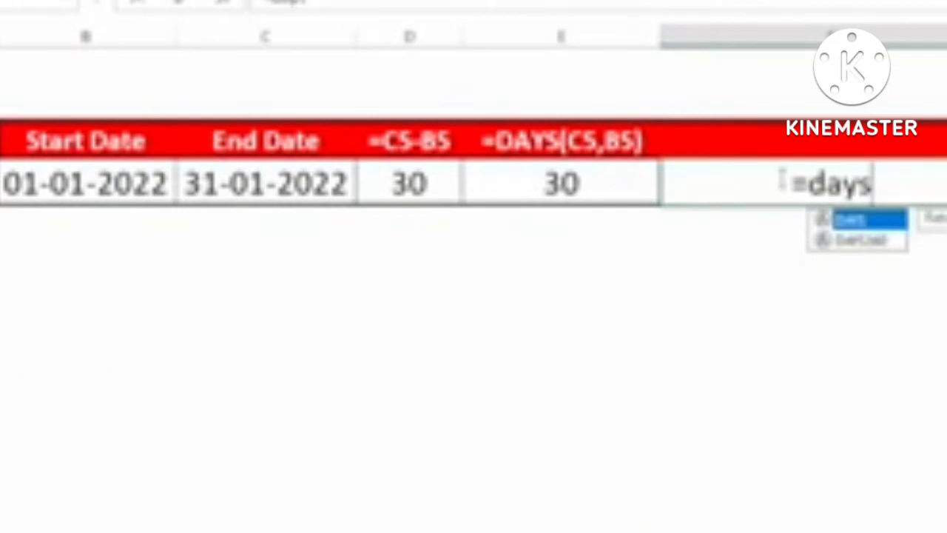
key("Down")
key("Tab")
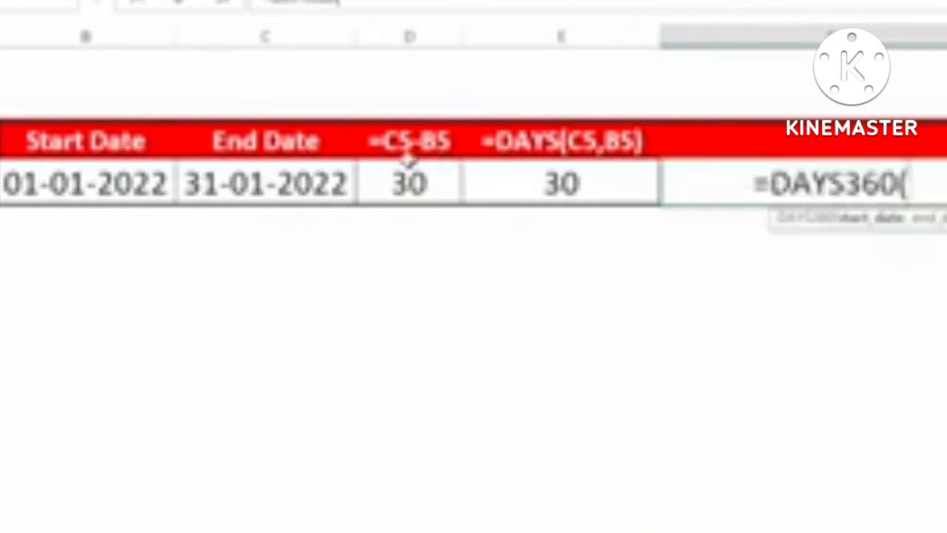
left_click(148, 187)
type(",")
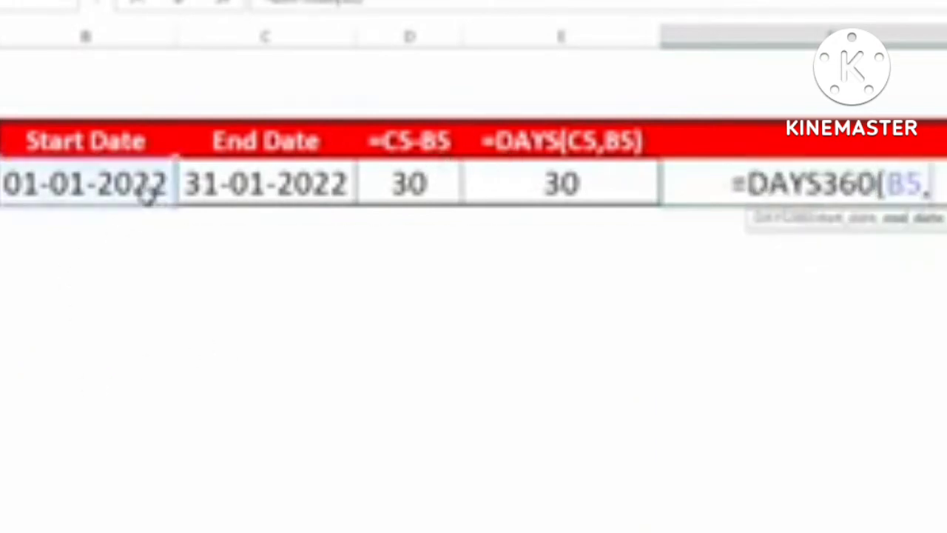
left_click(269, 192)
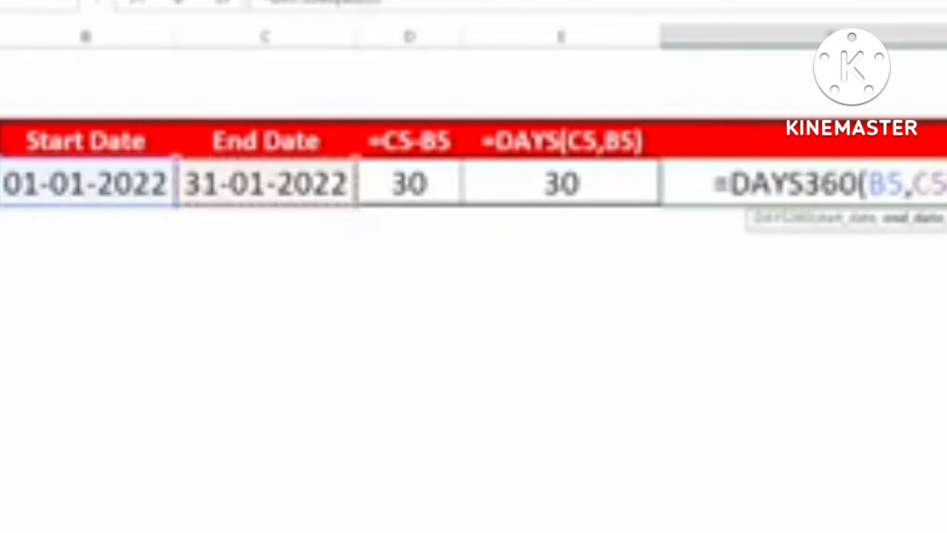
type(")")
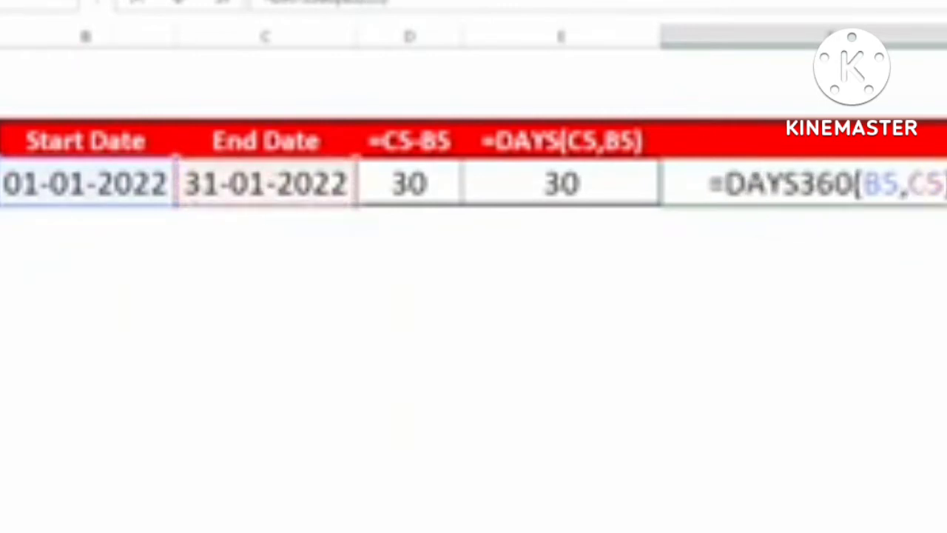
key("Return")
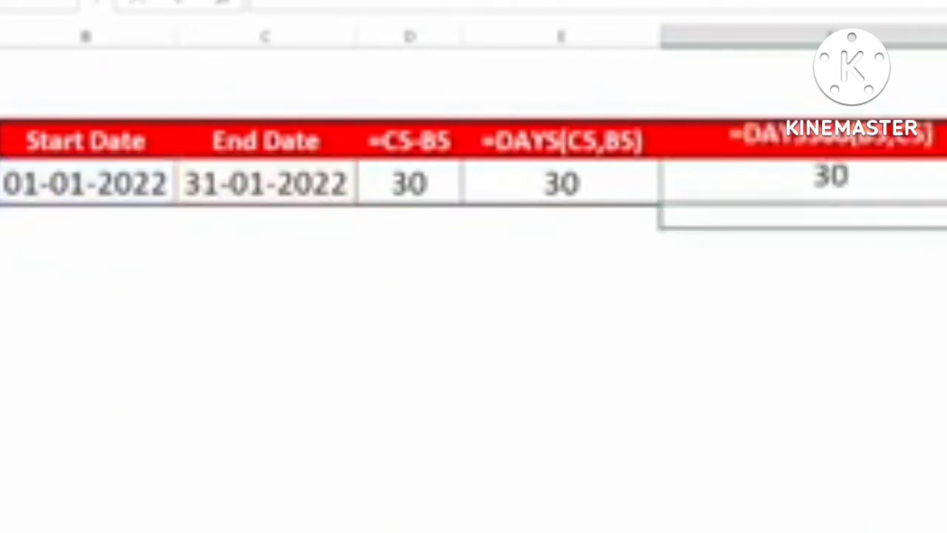
Step: Reopen the F5 formula and remove its closing bracket to add an argument
left_click(831, 180)
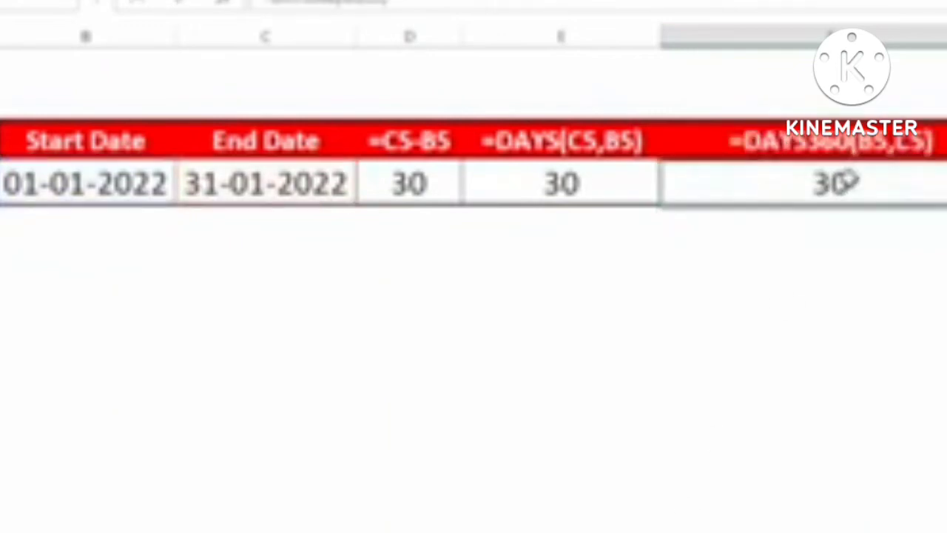
key("F2")
key("BackSpace")
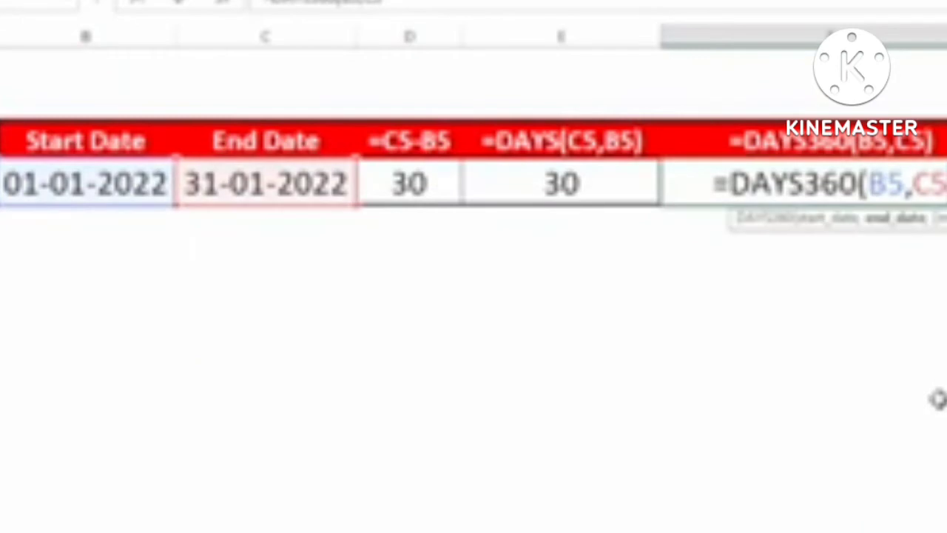
Step: Add the FALSE method so F5 reads =DAYS360(B5,C5,FALSE), still returning 30
type(",")
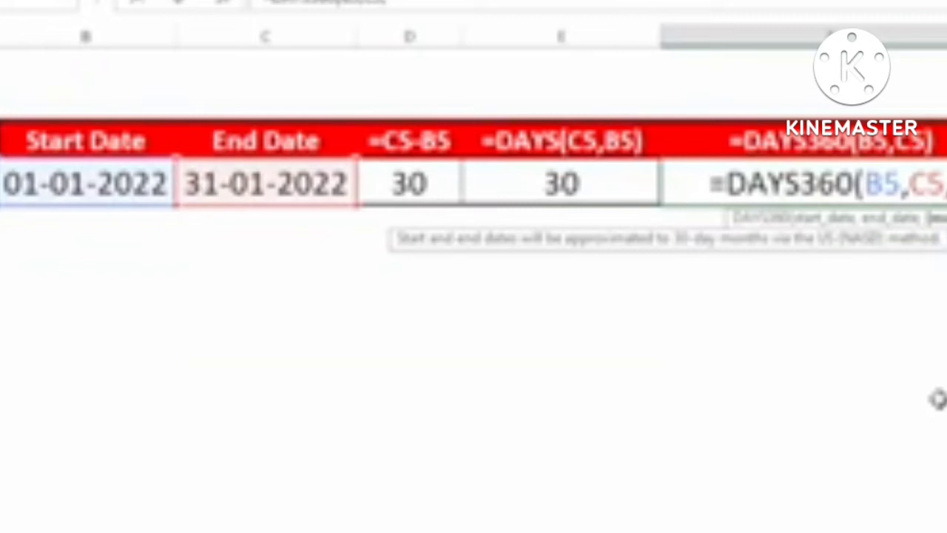
type("FA")
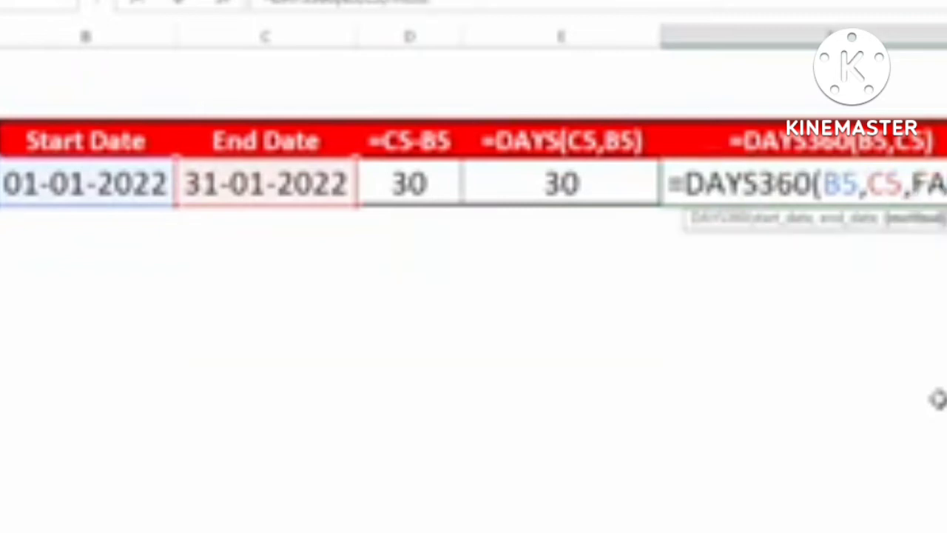
type(")")
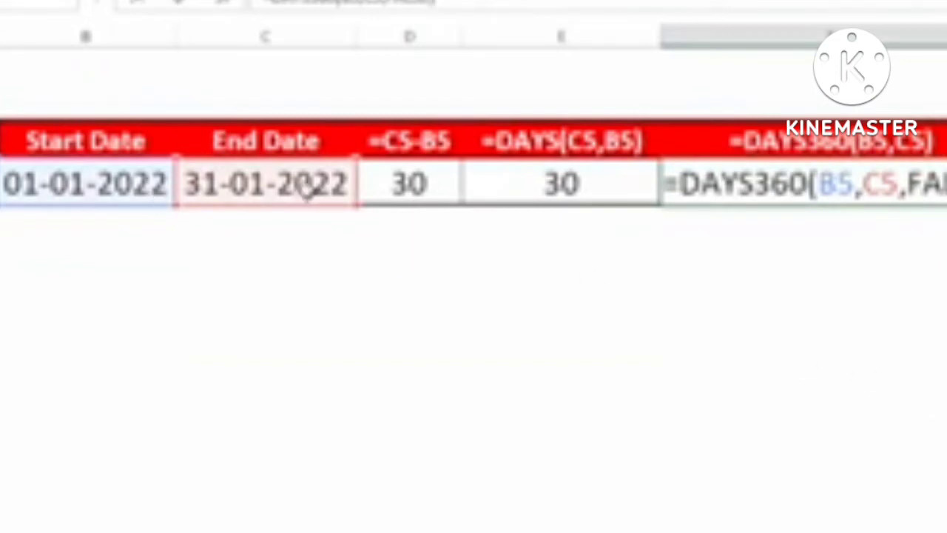
key("Return")
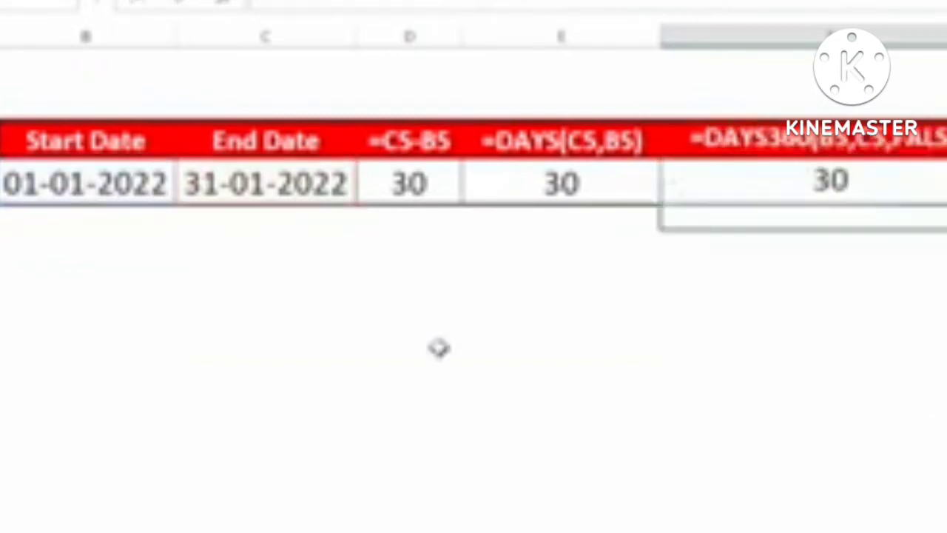
left_click(822, 184)
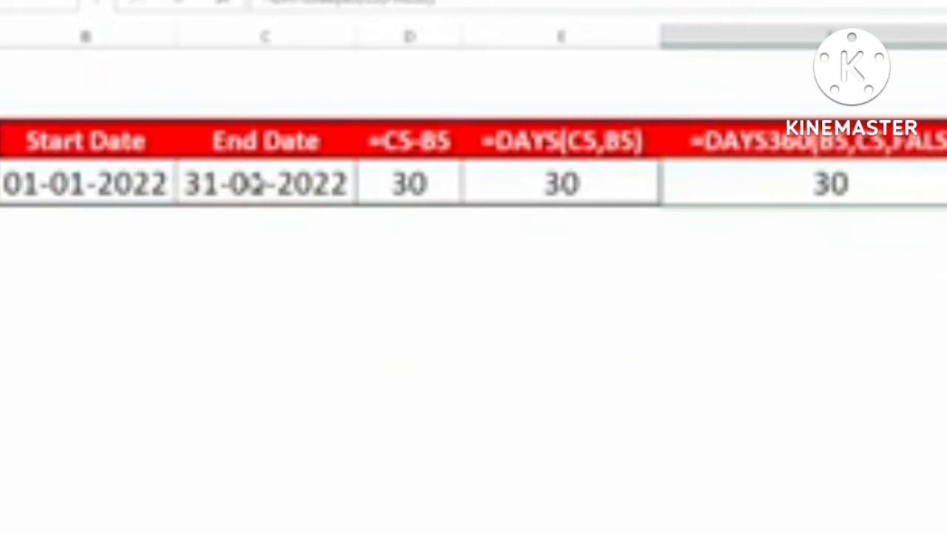
left_click(251, 184)
type("01-")
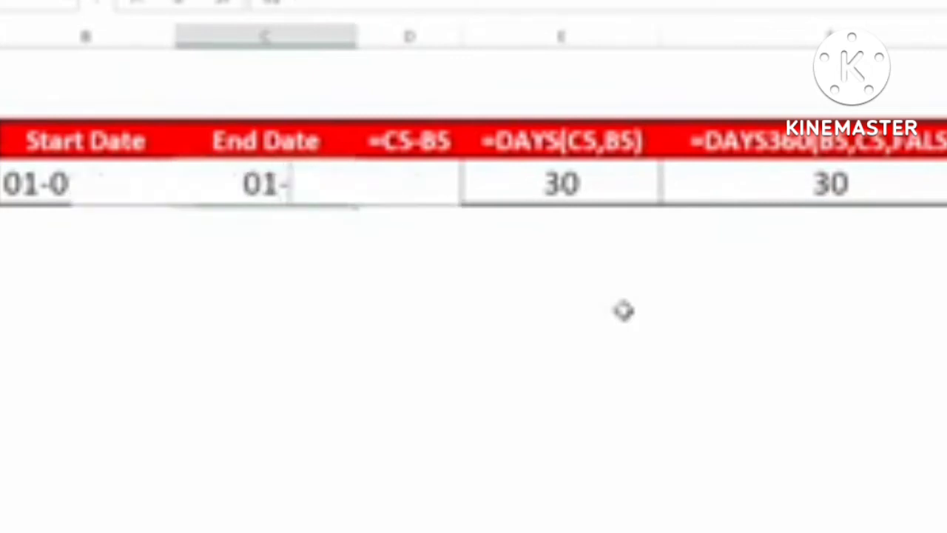
type("02-2022")
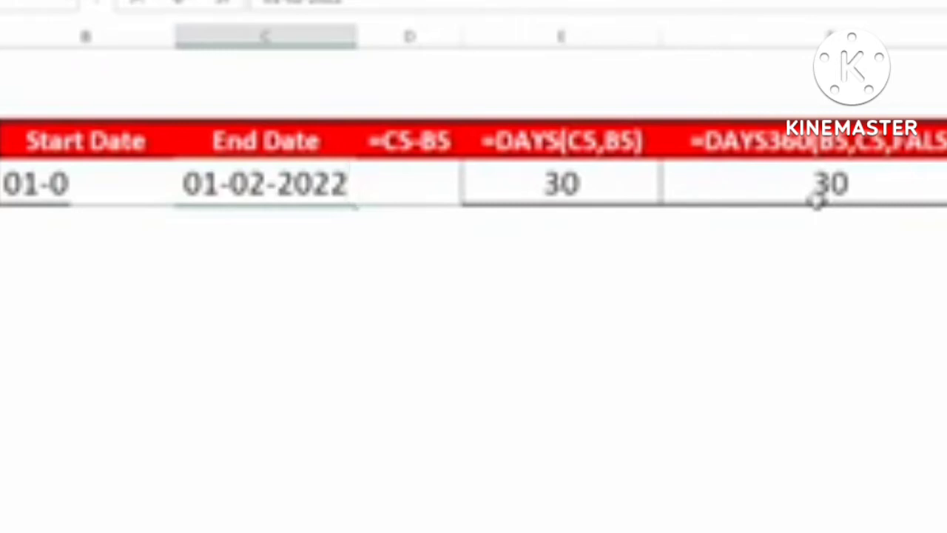
key("Return")
left_click(833, 185)
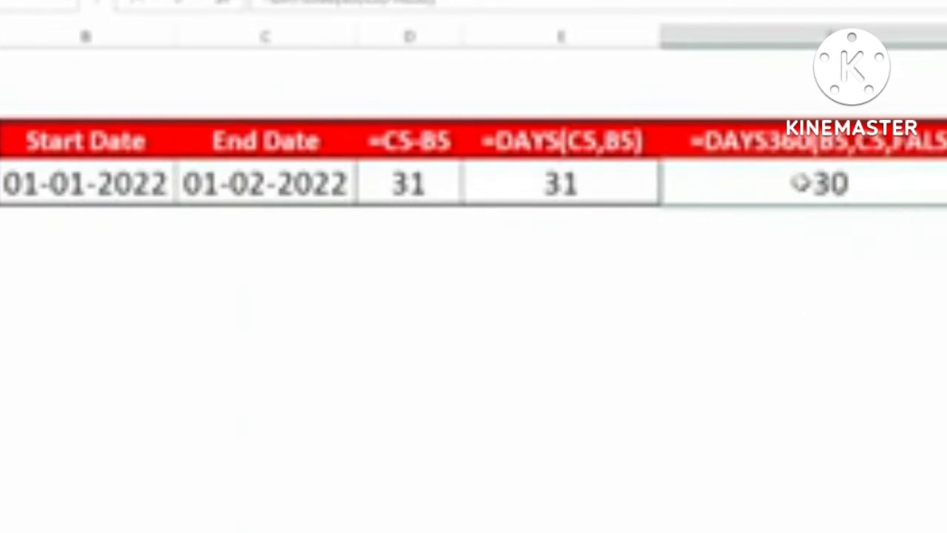
key("ctrl+z")
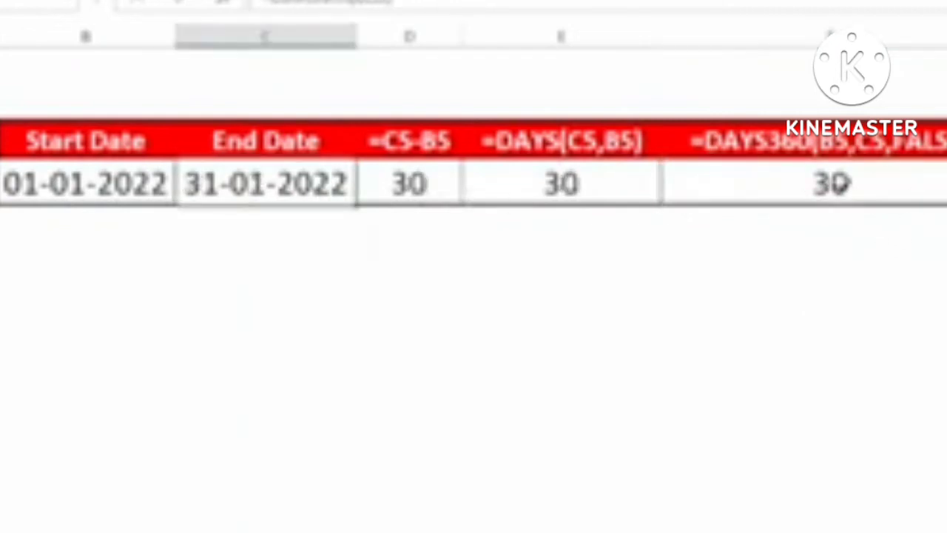
left_click(946, 266)
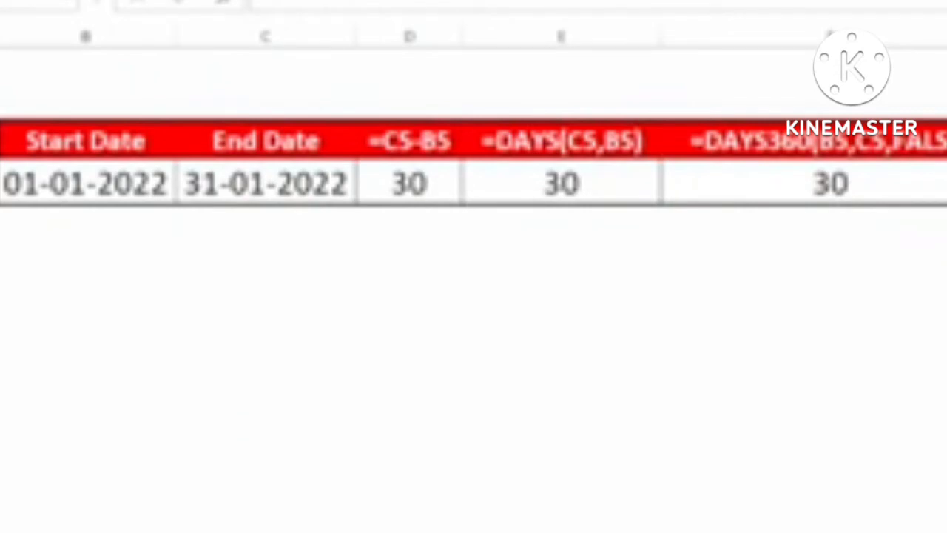
Step: Enter =DAYS360(B5,C5,TRUE) in an empty cell using the European method
type("=days")
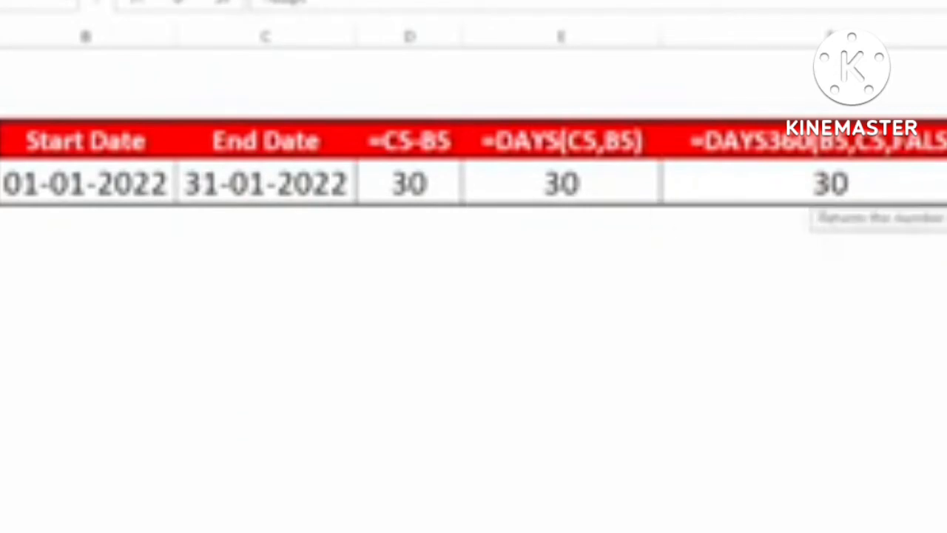
key("Down")
key("Tab")
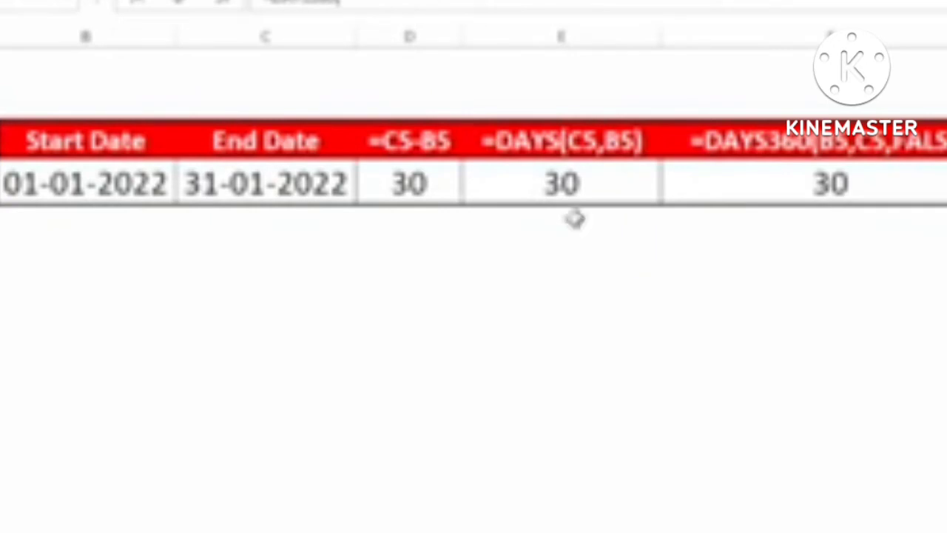
left_click(131, 185)
type(",")
left_click(302, 186)
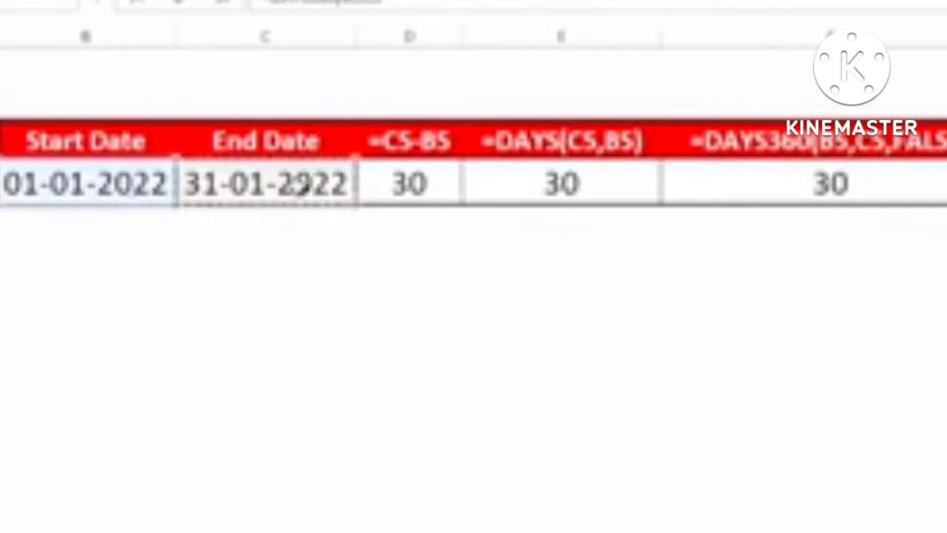
type(",")
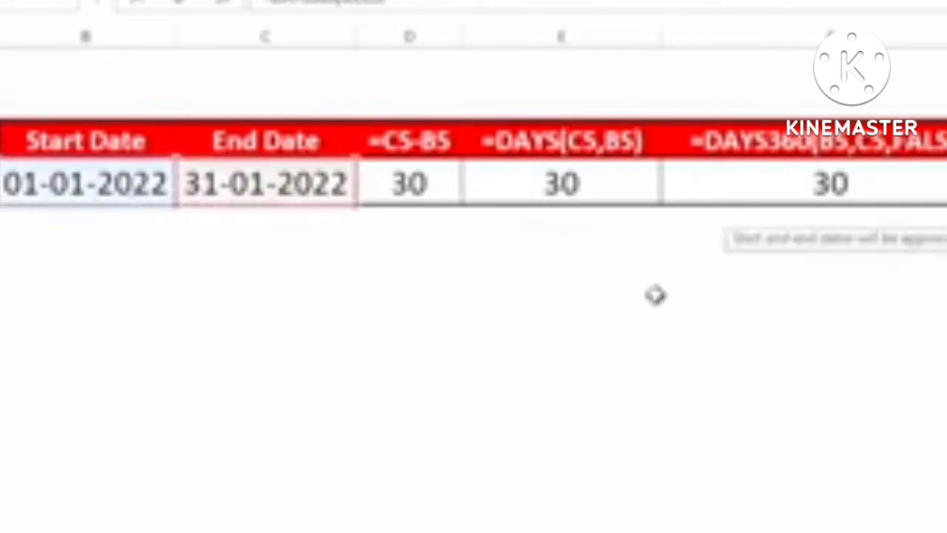
key("Down")
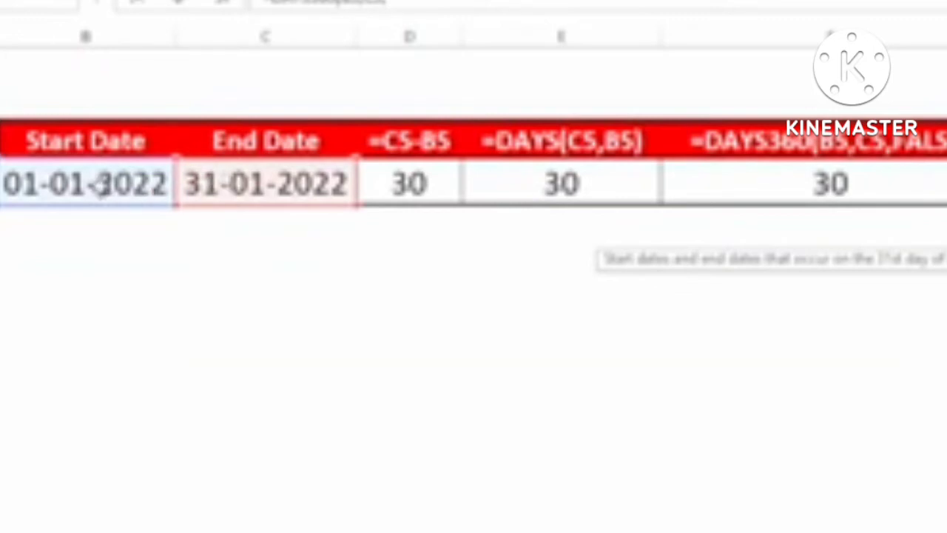
key("Tab")
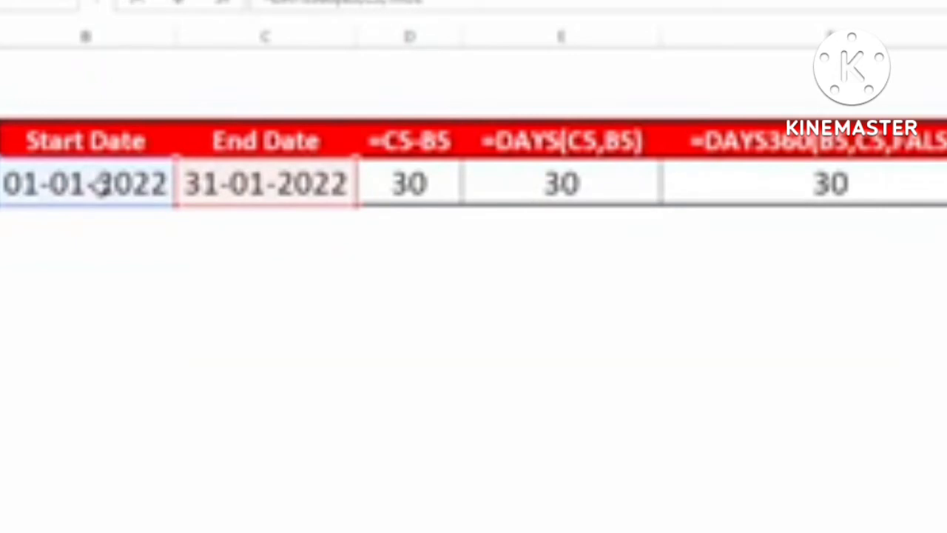
key("Return")
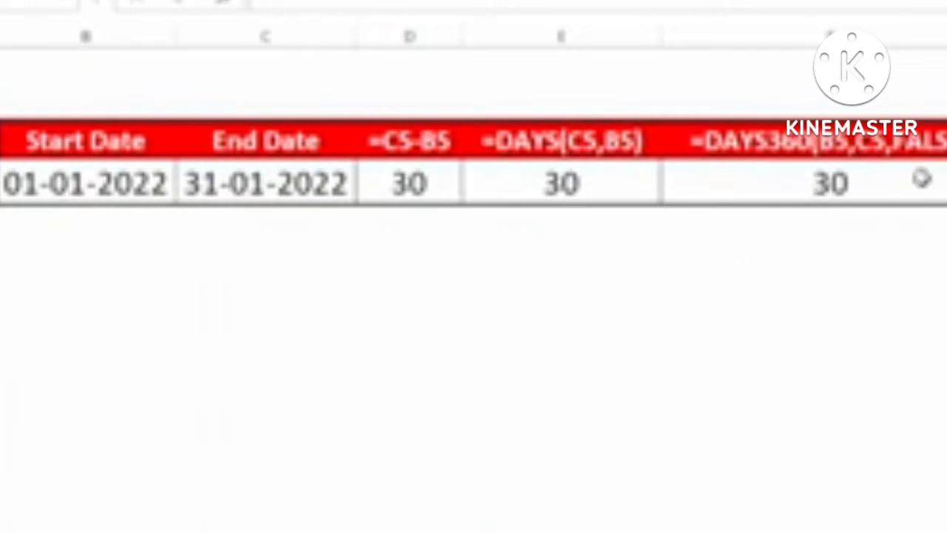
left_click(946, 181)
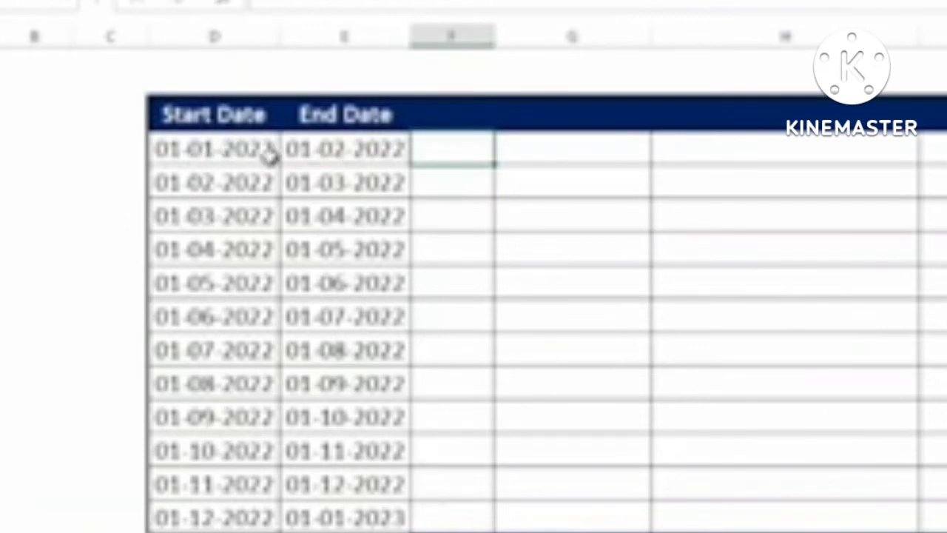
left_click(231, 153)
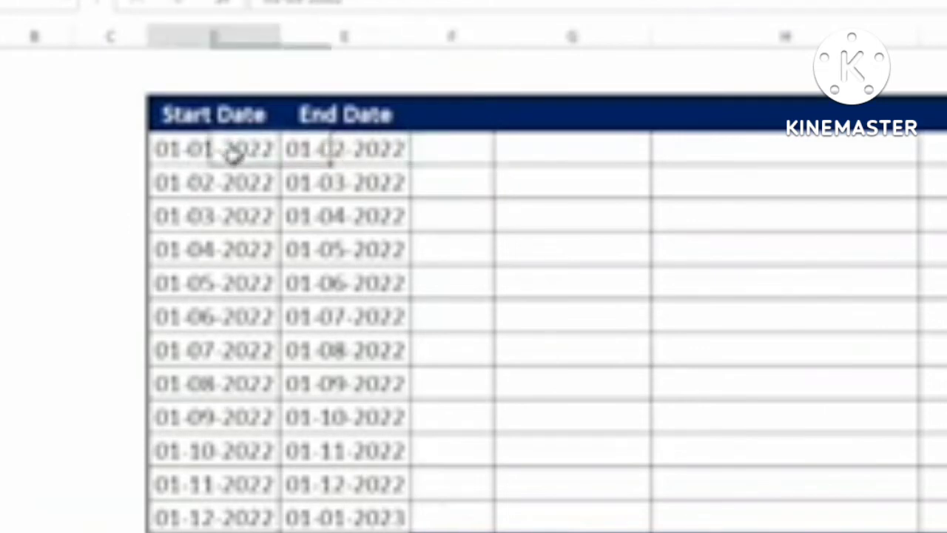
left_click(322, 154)
left_click(237, 182)
left_click(322, 182)
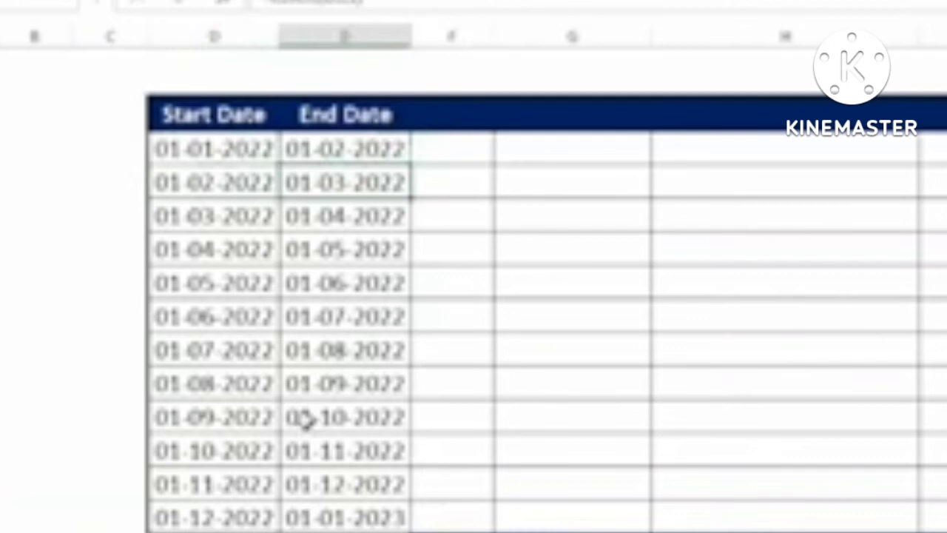
left_click(202, 515)
left_click(332, 515)
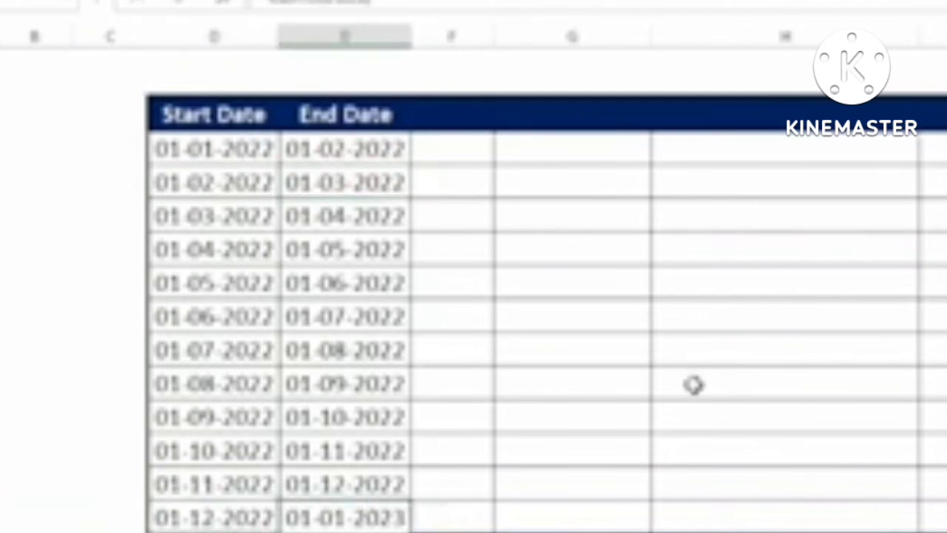
left_click(199, 150)
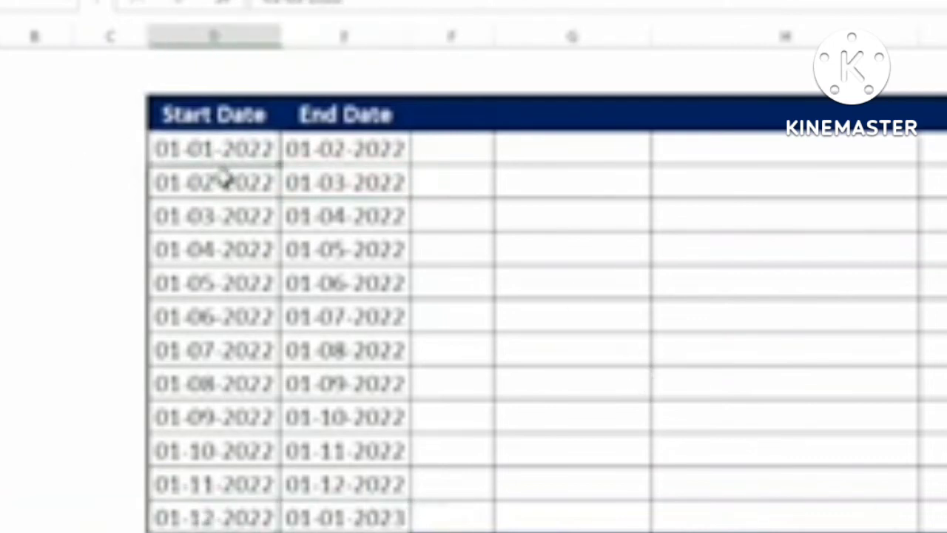
left_click(326, 515)
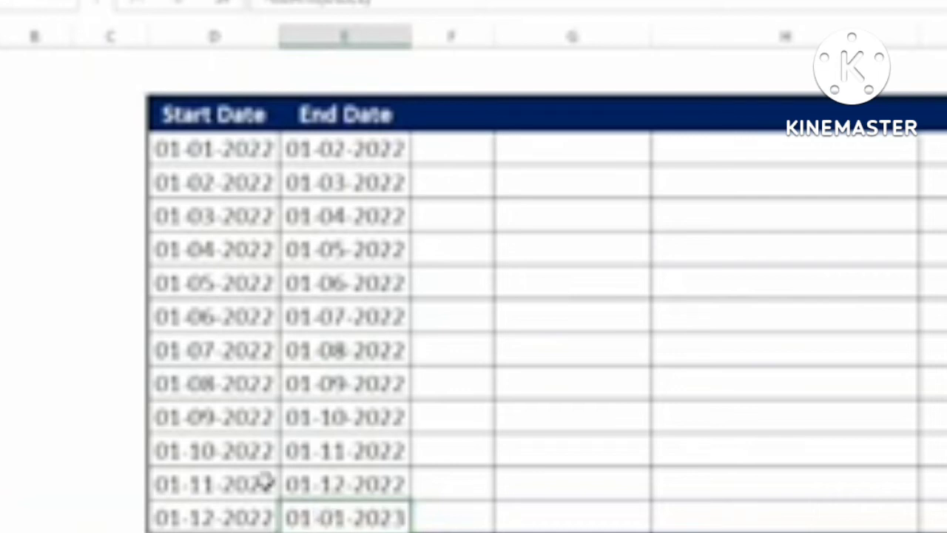
left_click(468, 153)
Step: Enter =E4-D4 in F4, giving 31 days for the first monthly pair
type("=")
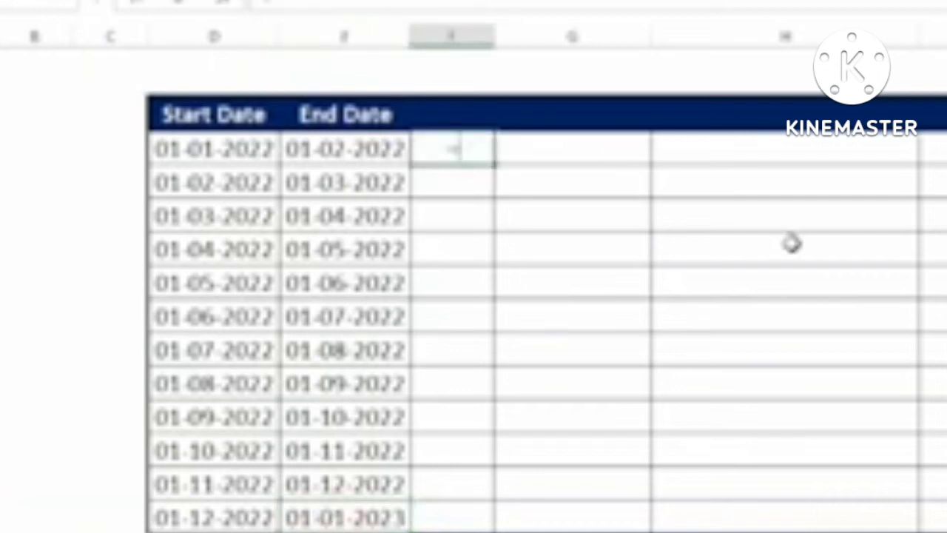
left_click(359, 148)
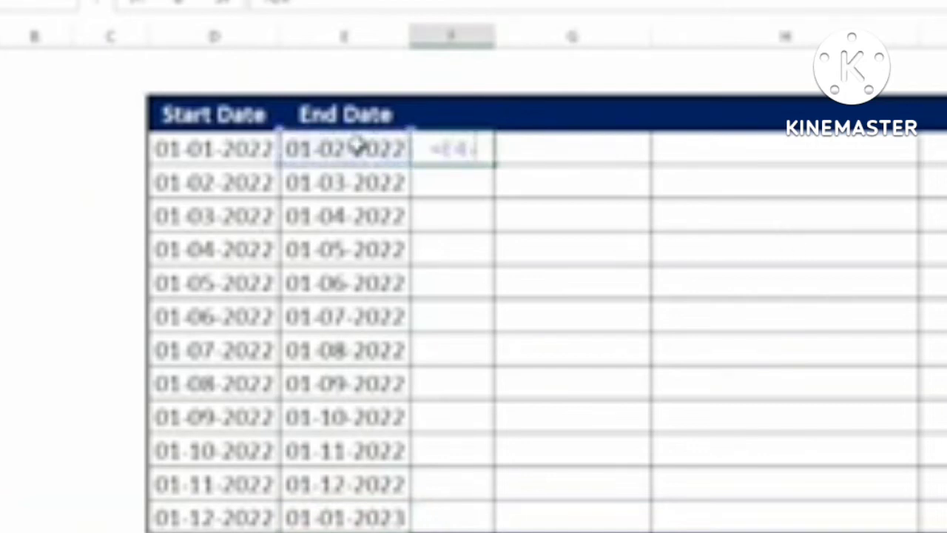
type("-")
left_click(185, 151)
key("Return")
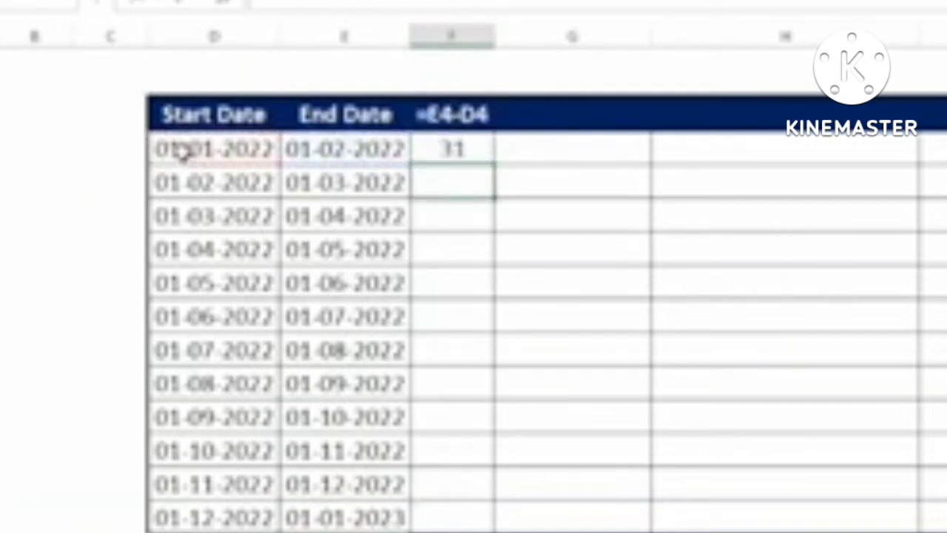
Step: Enter =DAYS(E4,D4) in G4, which also returns 31
left_click(618, 155)
type("=days")
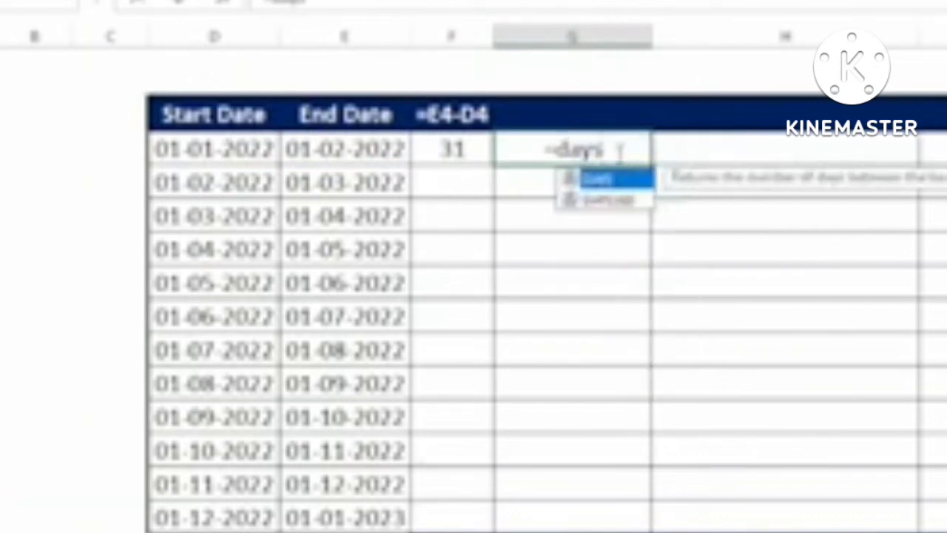
key("Tab")
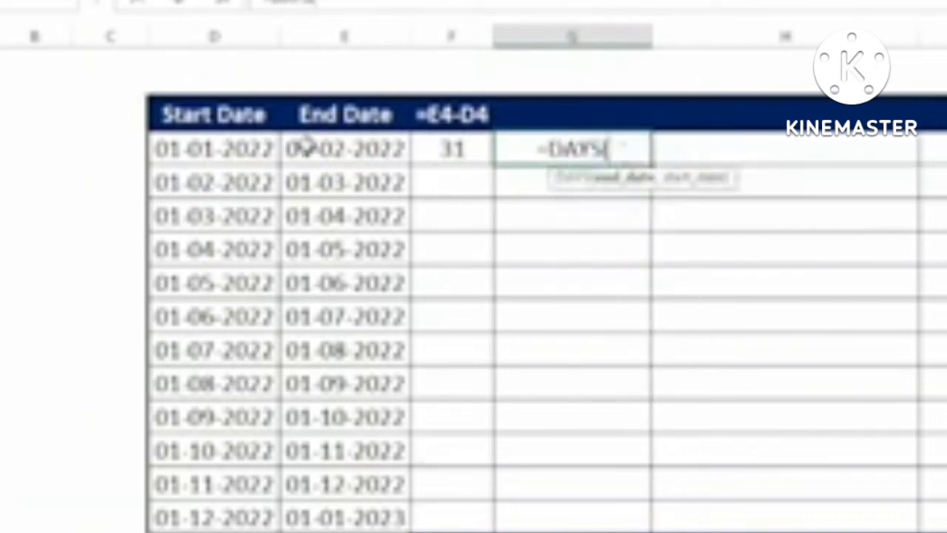
left_click(309, 145)
type(",")
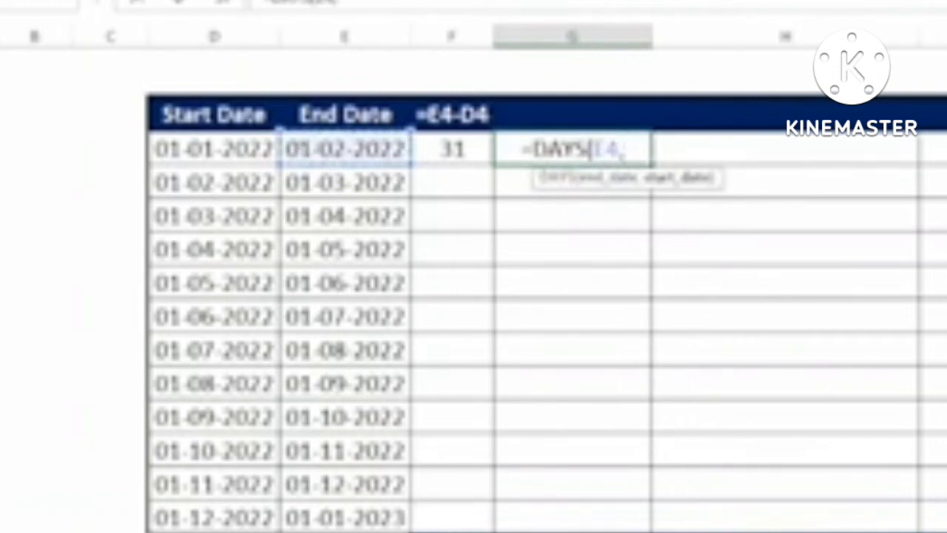
left_click(207, 150)
key("Return")
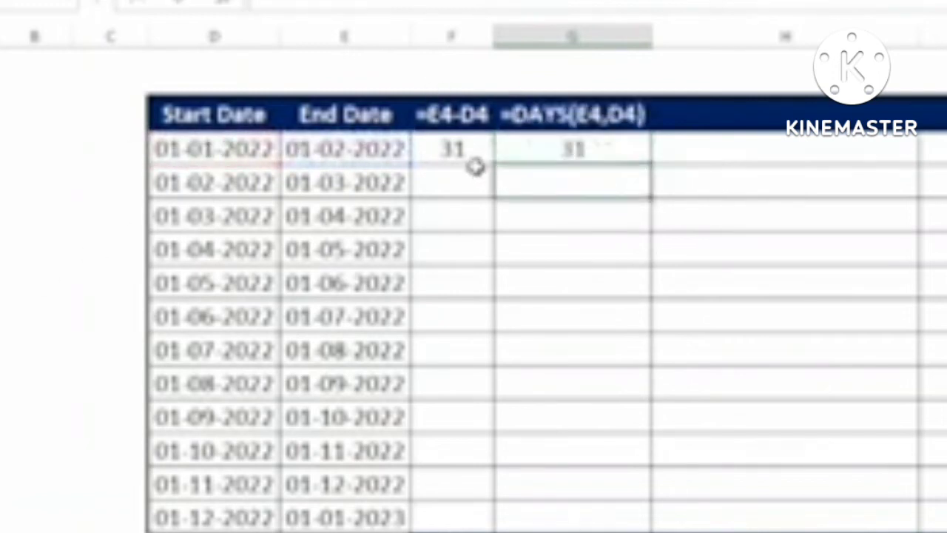
Step: Begin a DAYS360 formula in H4
left_click(722, 148)
type("=")
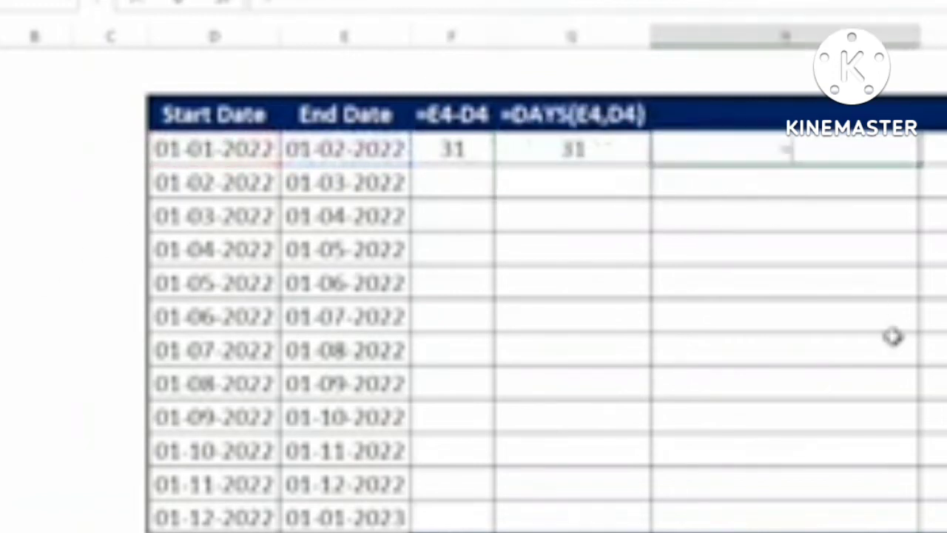
type("days")
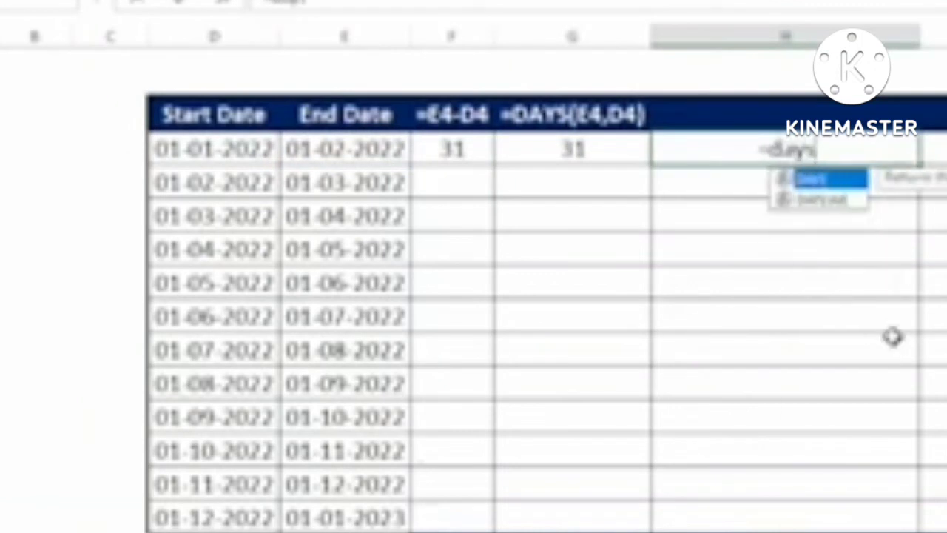
key("Down")
key("Tab")
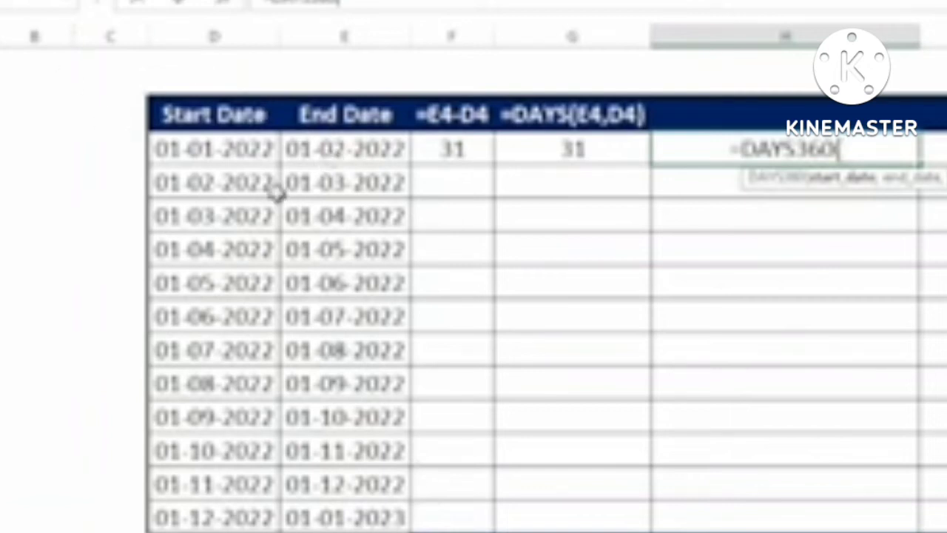
Step: Complete H4 as =DAYS360(D4,E4,FALSE), returning 30
left_click(233, 153)
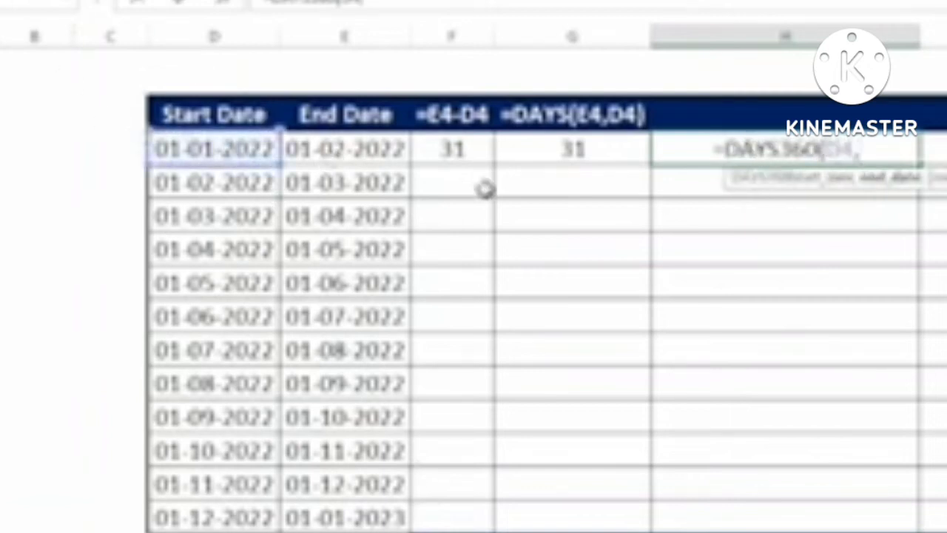
type(",")
left_click(361, 151)
type(",")
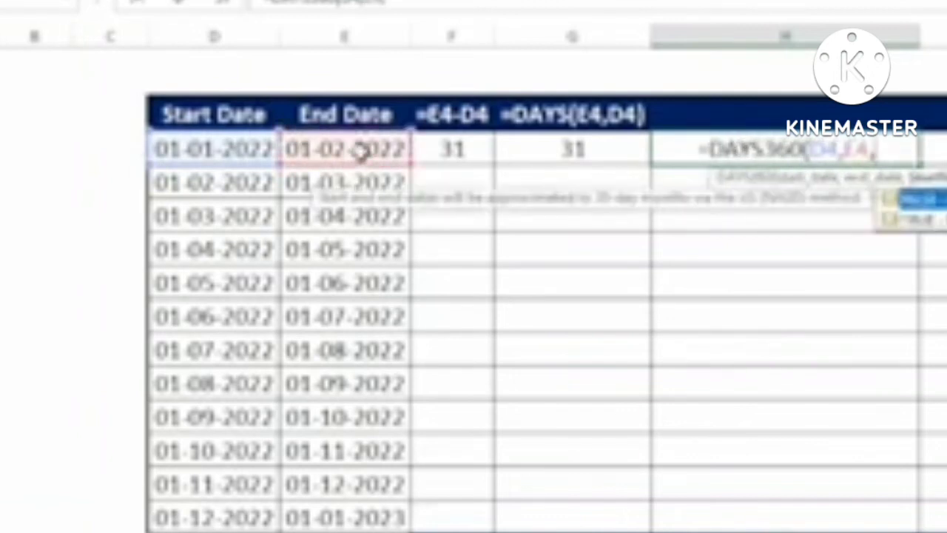
key("Tab")
type(")")
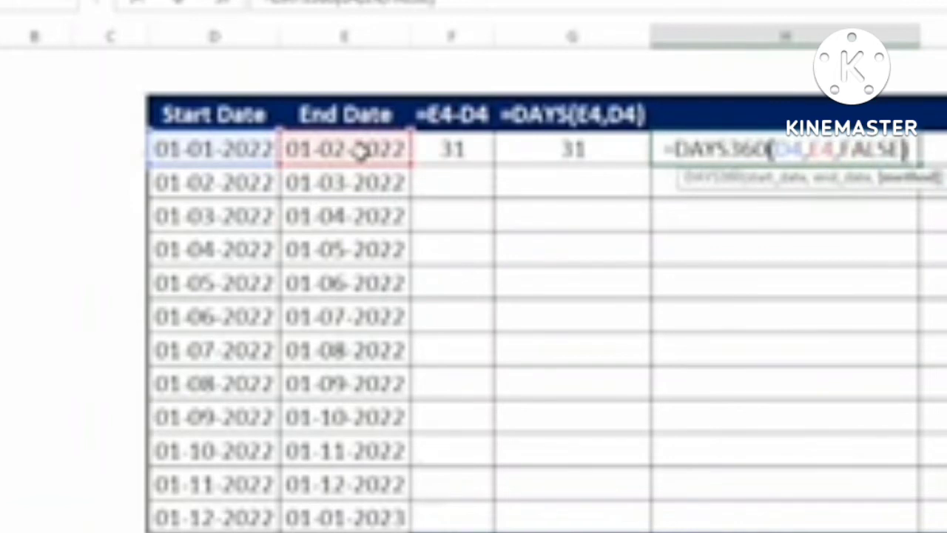
key("Return")
Step: Enter =DAYS360(D4,E4,TRUE) in I4 using the European 31st-day method
key("Up")
key("Right")
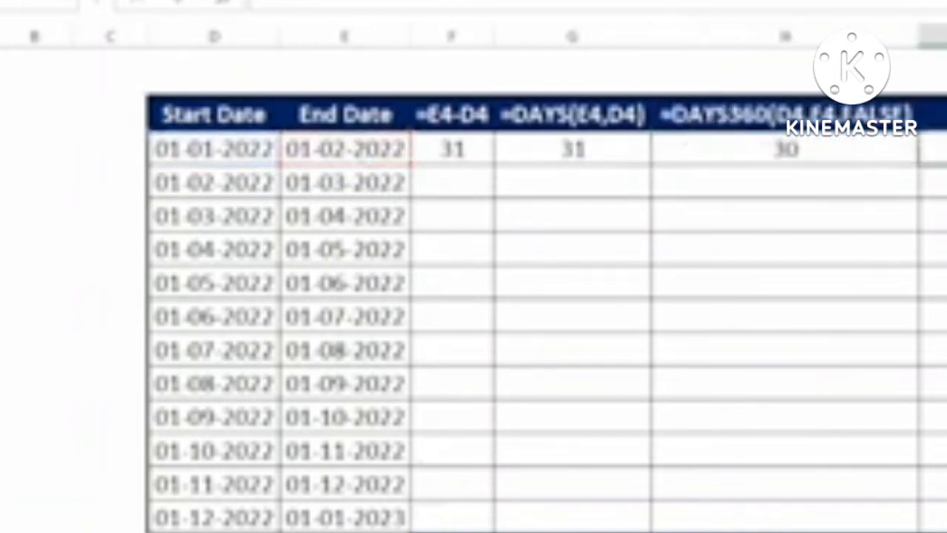
type("=day")
left_click(249, 152)
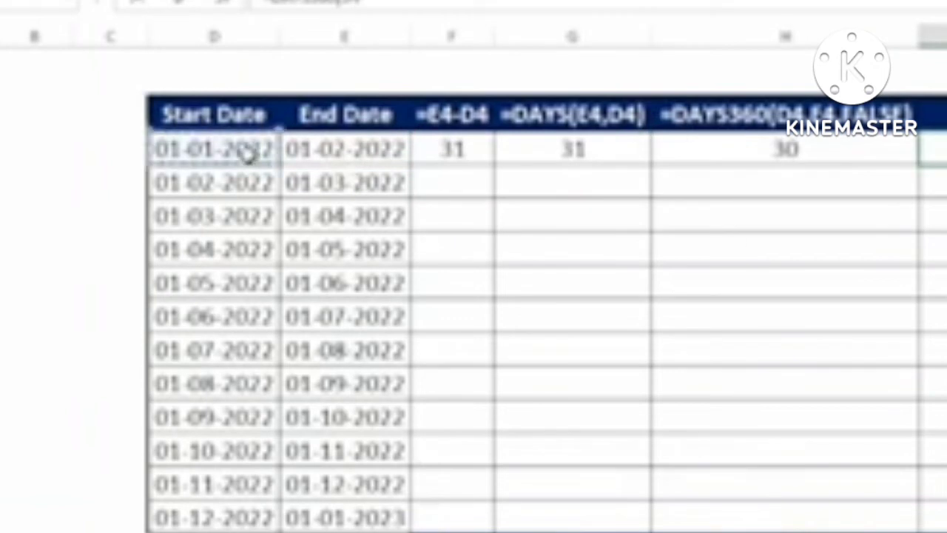
type(",")
left_click(328, 151)
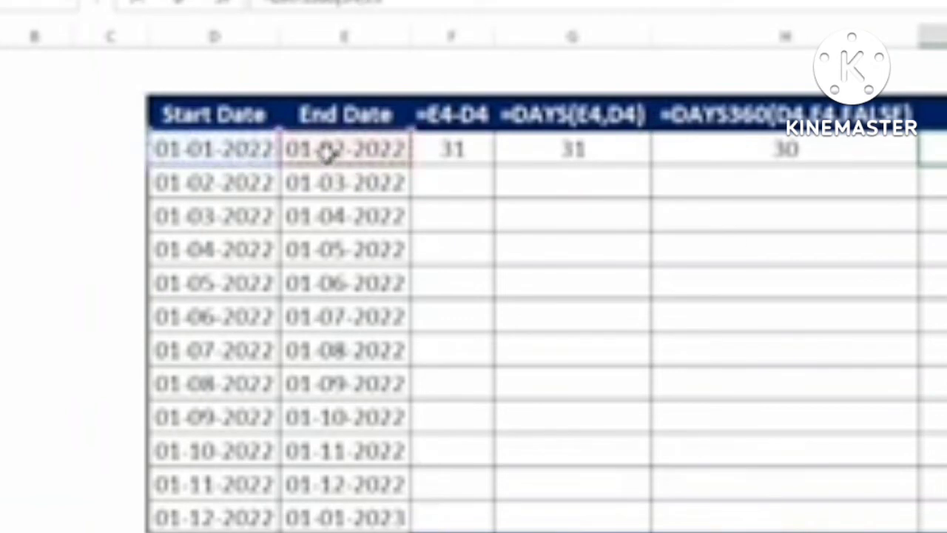
type(",")
key("Down")
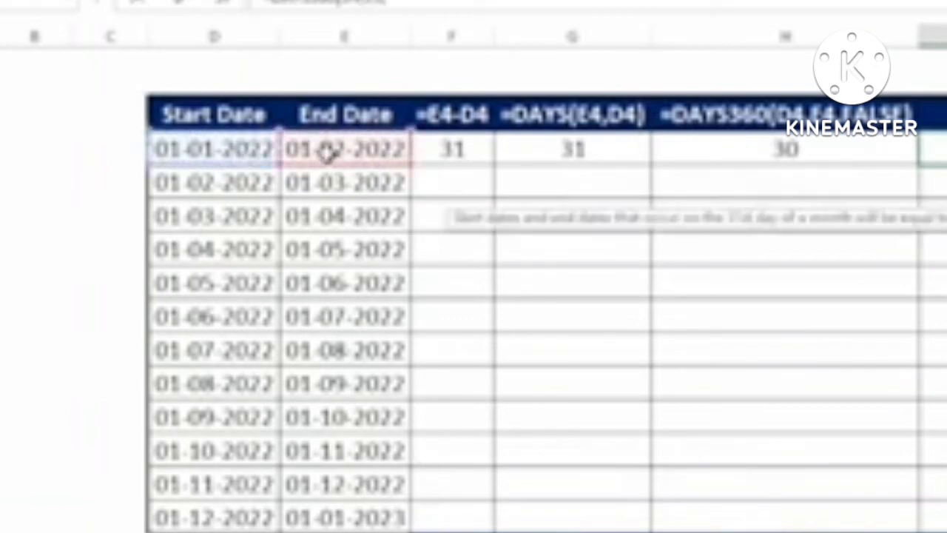
key("Tab")
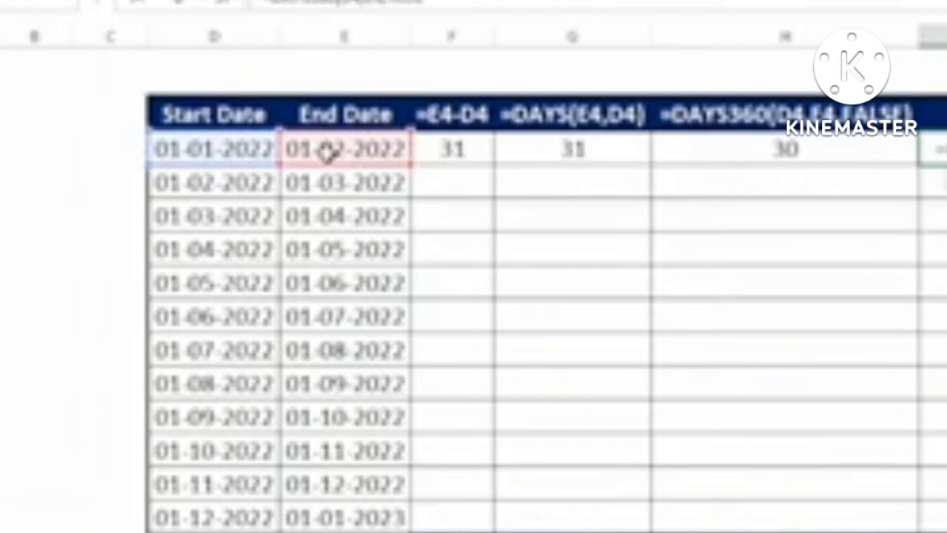
type(")")
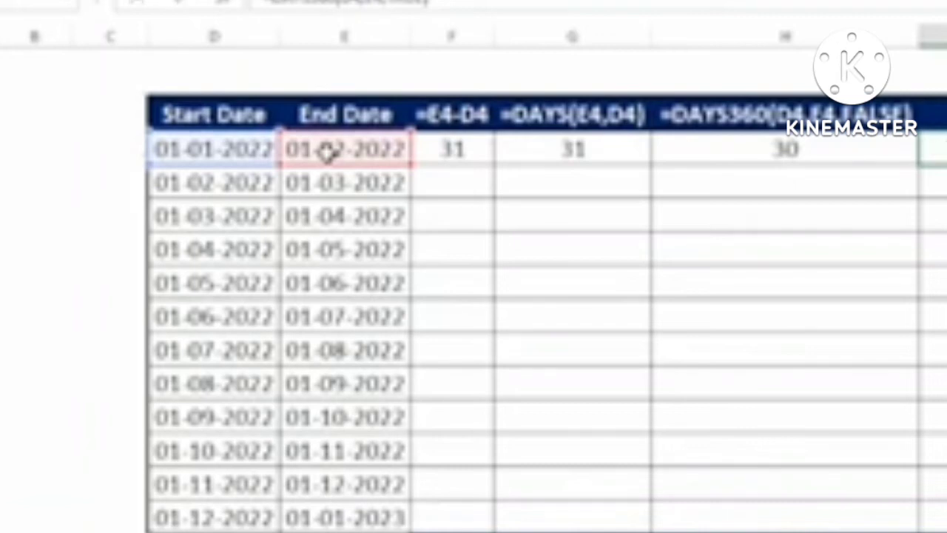
key("Return")
Step: Fill the F4:I4 day-count formulas down through every monthly date pair
left_click(465, 156)
key("ctrl+shift+Right")
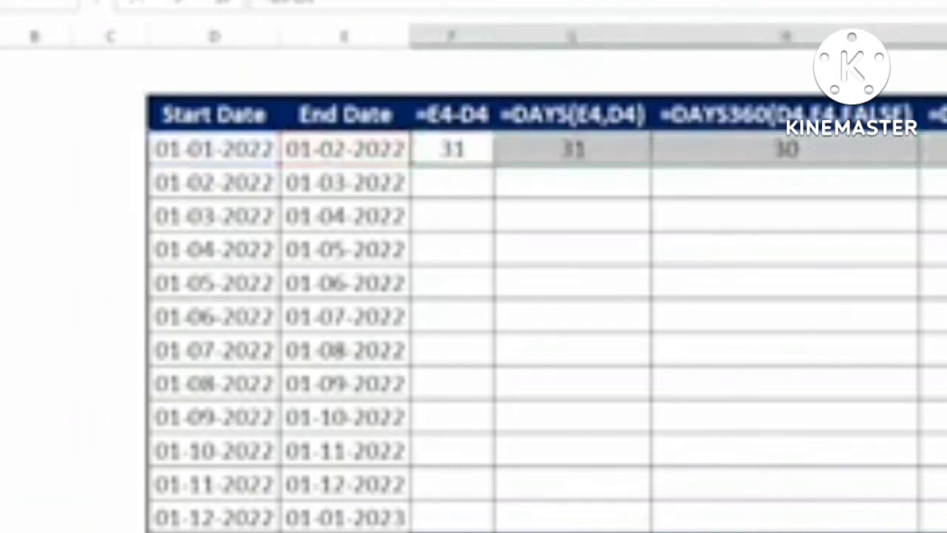
key("ctrl+shift+Down")
key("ctrl+d")
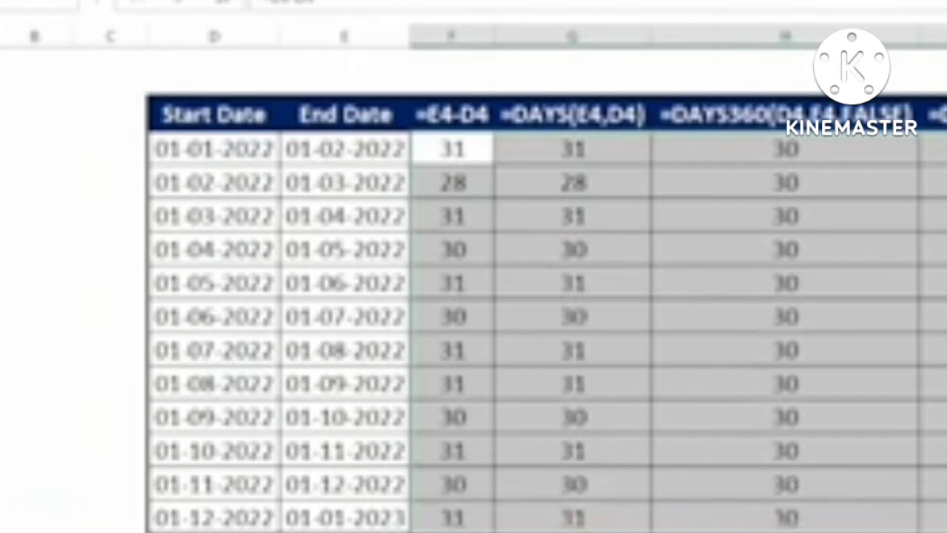
left_click(525, 357)
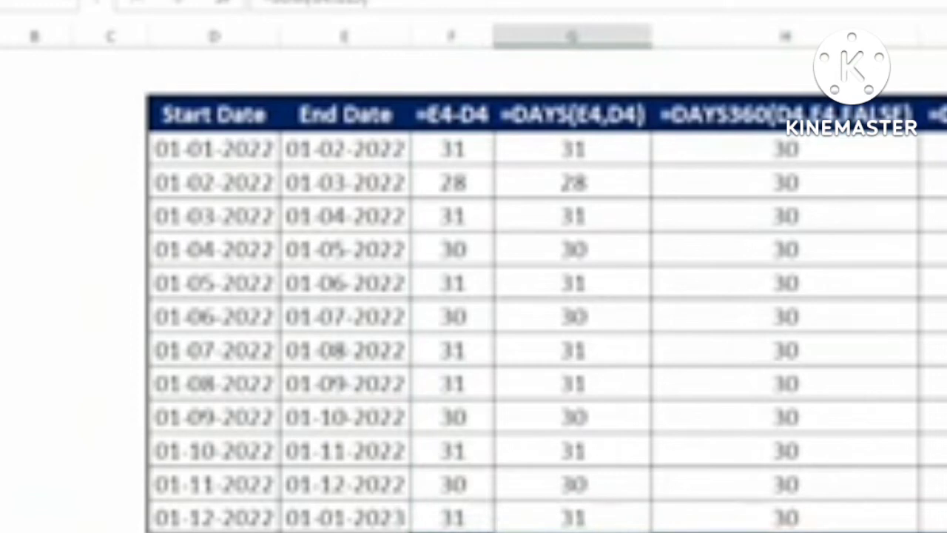
key("Right")
key("Right")
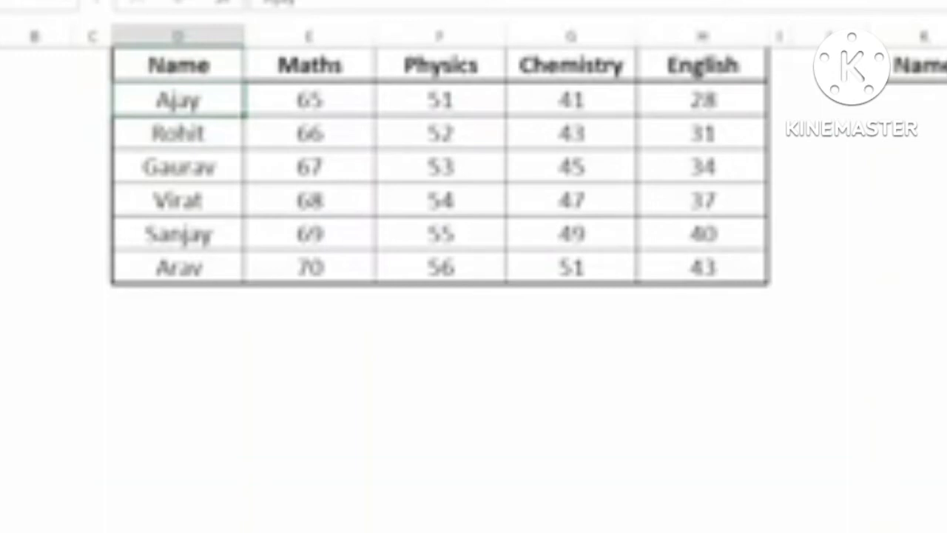
left_click(945, 100)
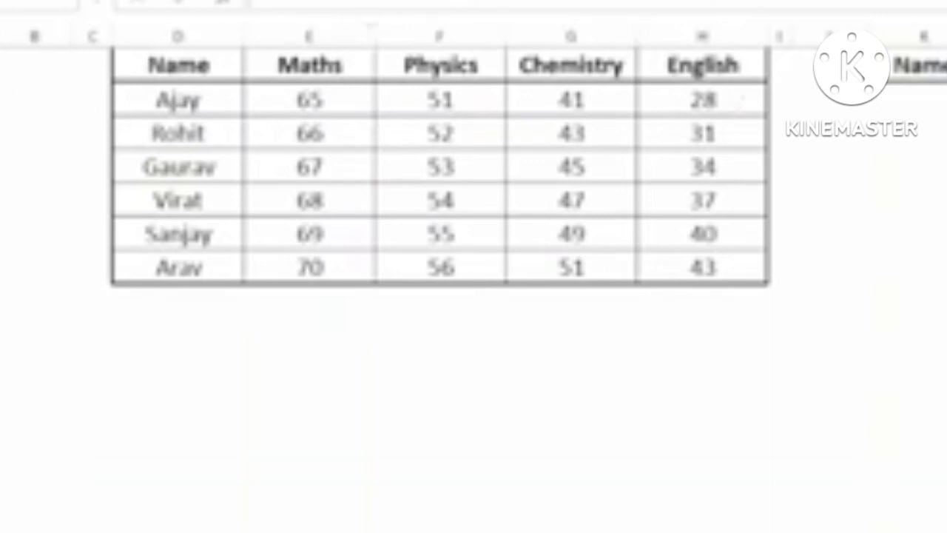
Step: Add List data validation to the name cell using the student names in D2:D7
left_click(364, 1)
left_click(881, 36)
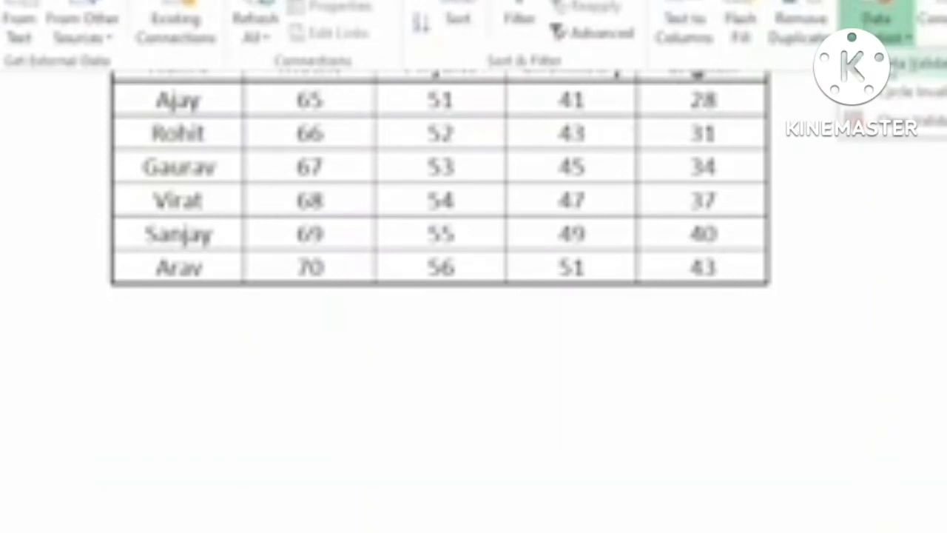
left_click(911, 66)
left_click(717, 348)
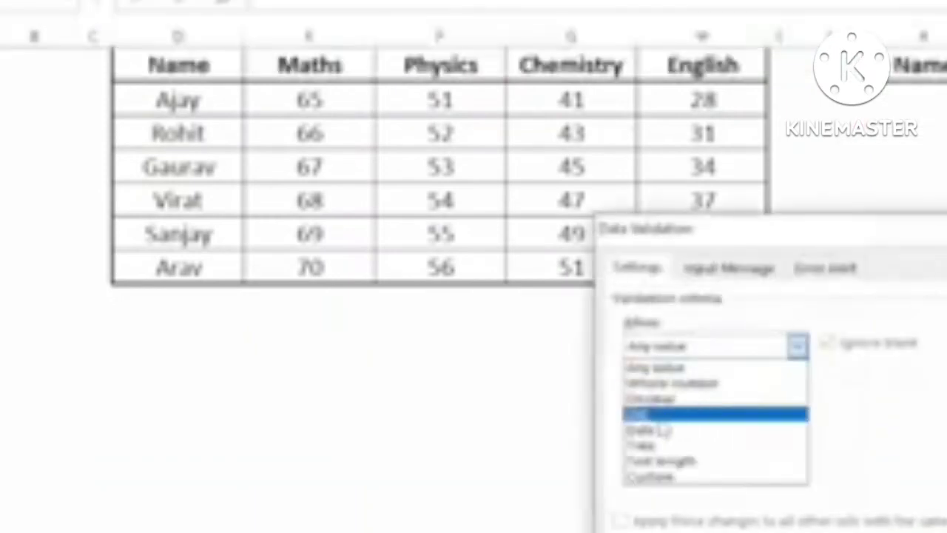
left_click(641, 415)
left_click(629, 440)
left_click_drag(190, 102, 180, 268)
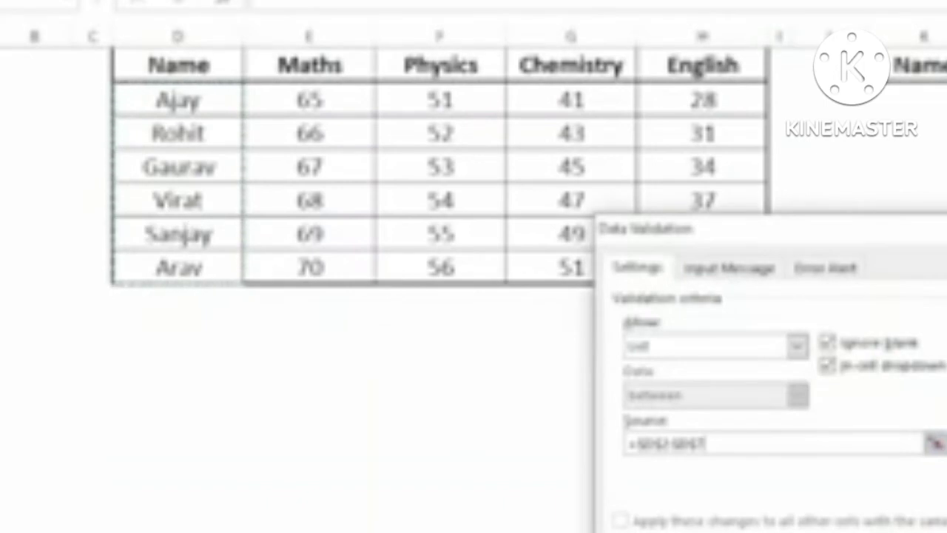
key("Return")
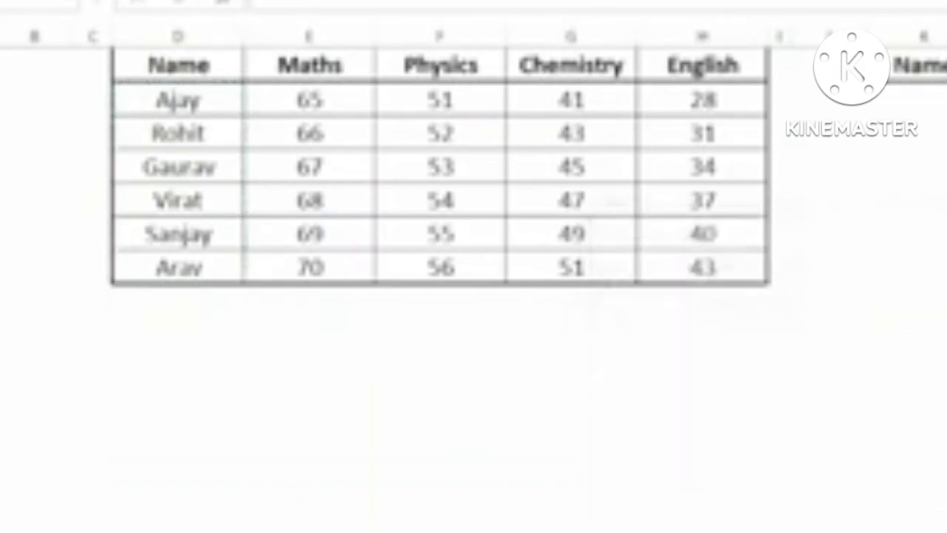
left_click(943, 111)
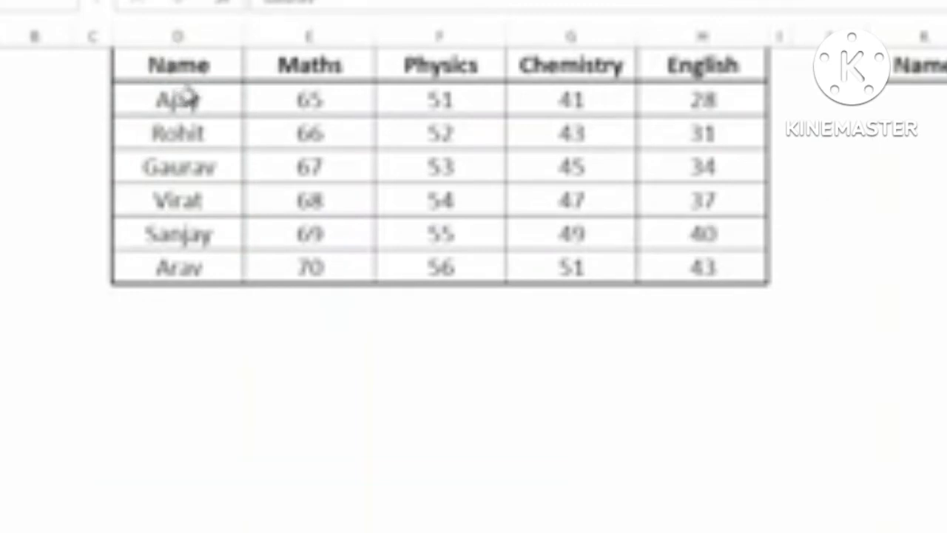
Step: Select the marks table D2:H7 and start a new formula-based conditional formatting rule
left_click_drag(186, 94, 698, 270)
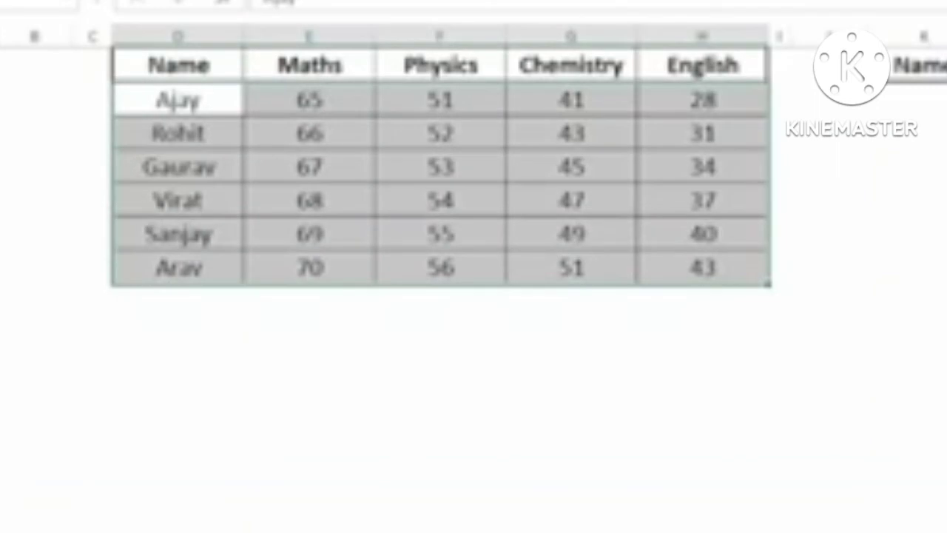
left_click(30, 0)
left_click(862, 28)
left_click(884, 337)
left_click_drag(840, 231, 946, 123)
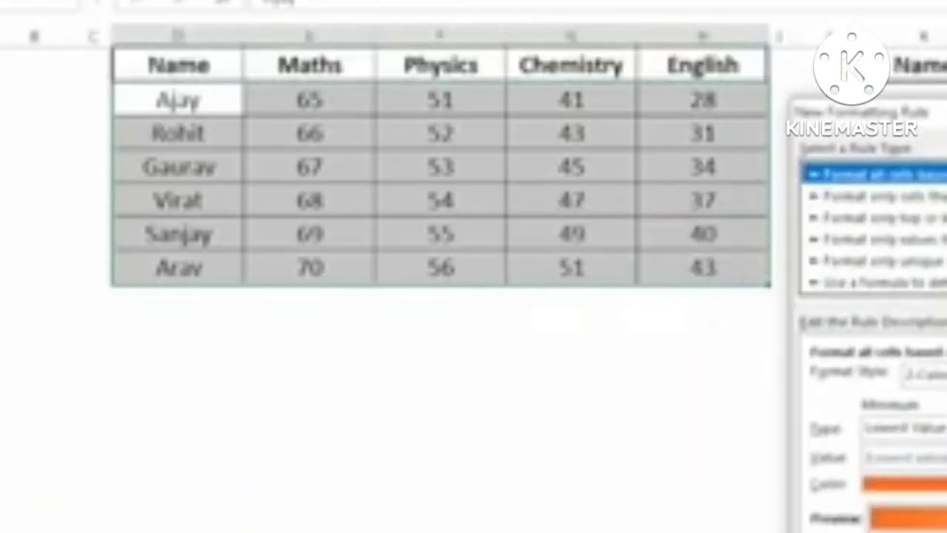
left_click(894, 285)
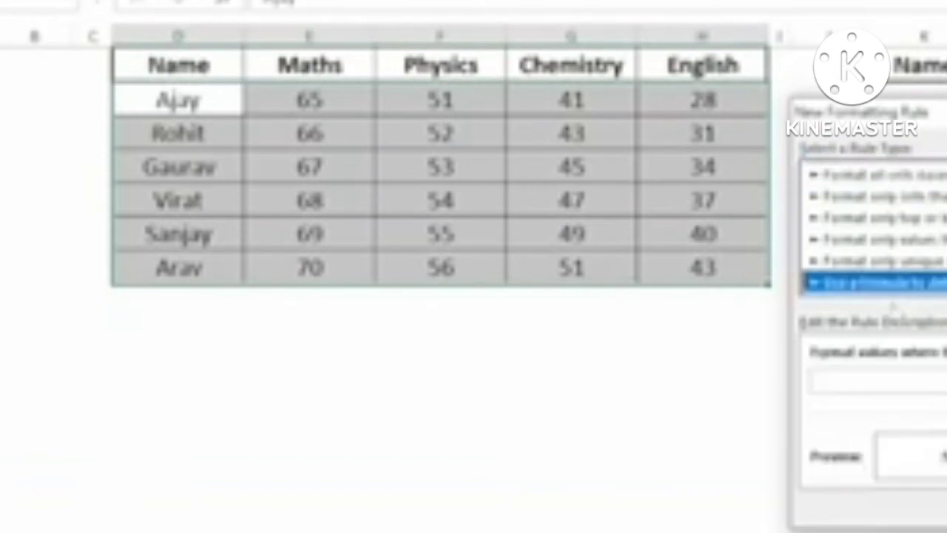
Step: Enter the rule formula =$D2=<chosen name cell>, keeping the row reference relative
left_click(888, 381)
type("=")
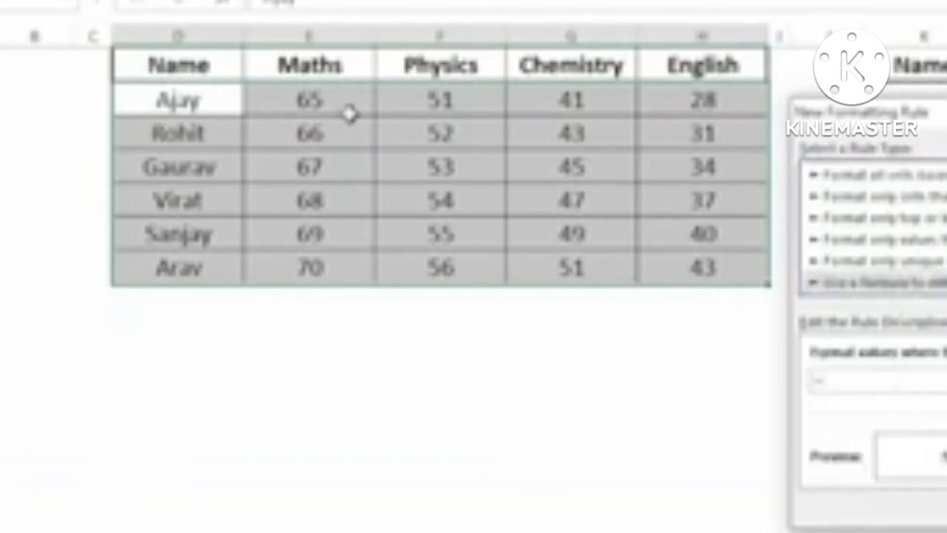
left_click(169, 107)
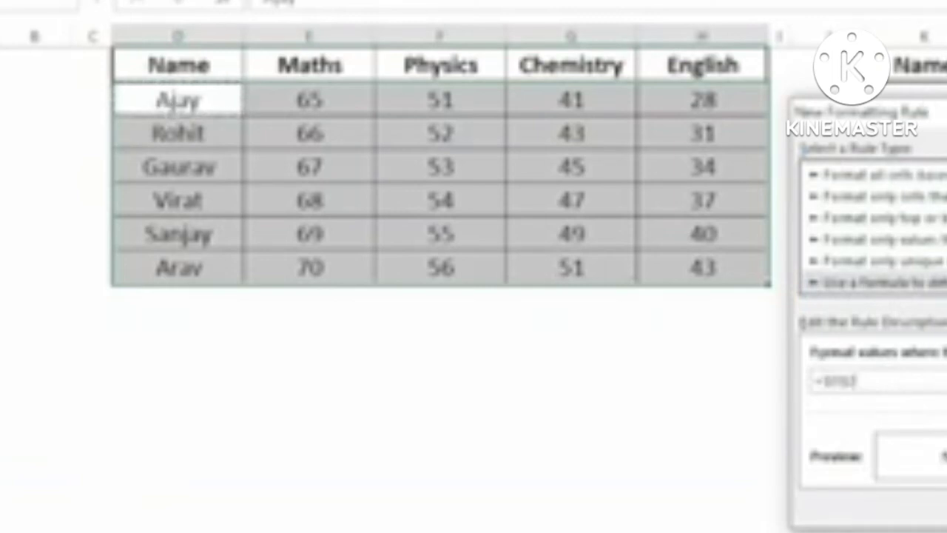
type("=")
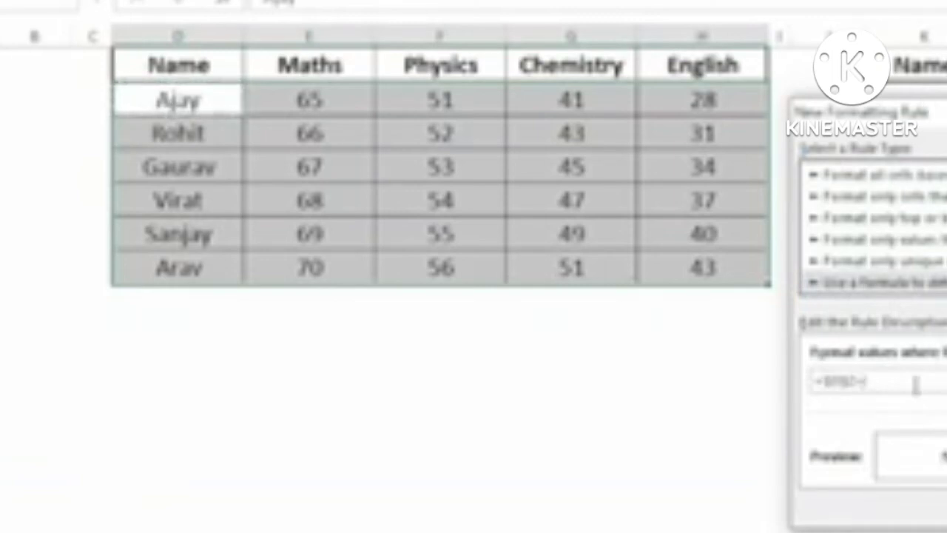
left_click(946, 65)
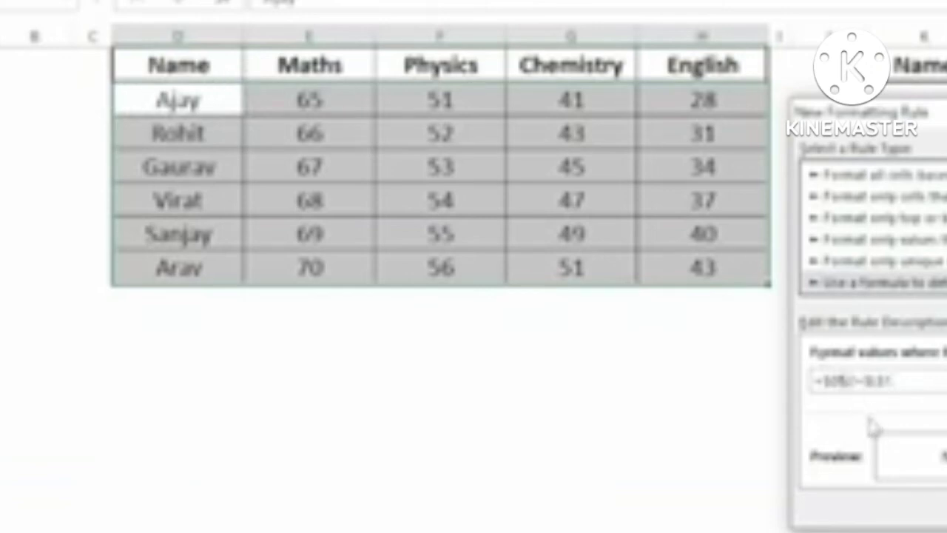
left_click(851, 382)
key("BackSpace")
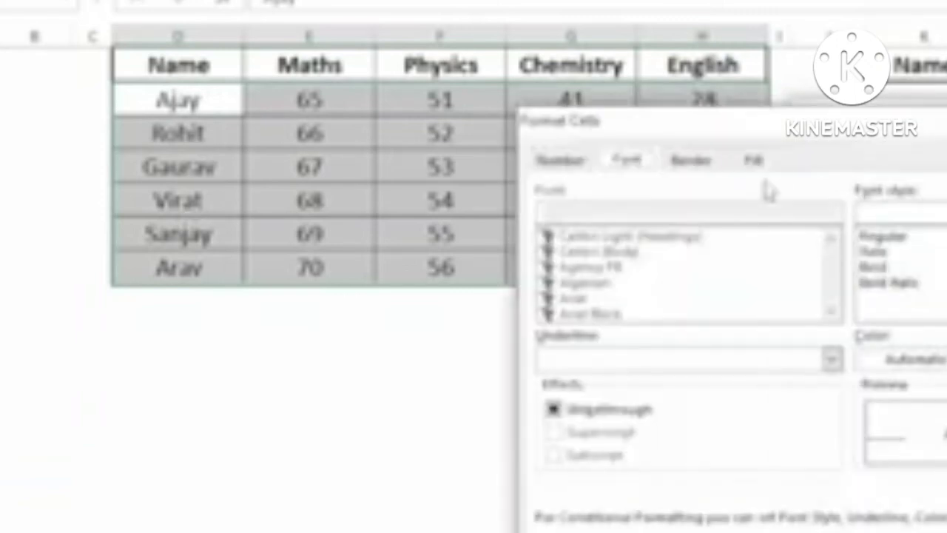
Step: Give the rule's format bold white font text and confirm it
left_click(755, 162)
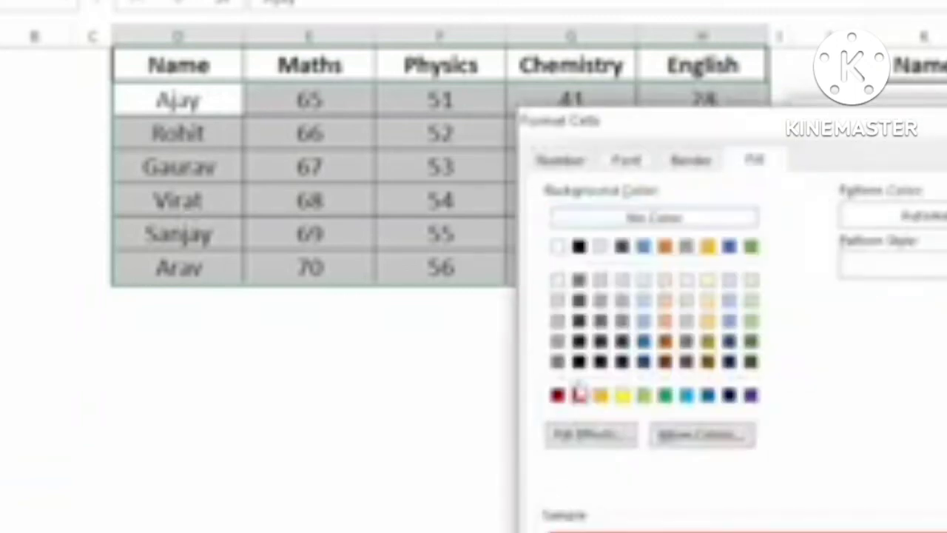
left_click(629, 161)
left_click(897, 267)
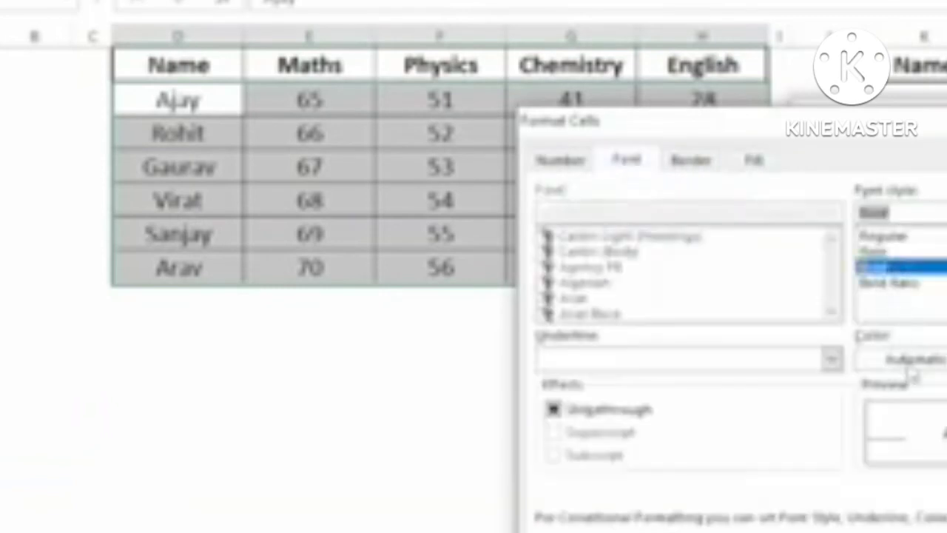
left_click(912, 359)
left_click(877, 450)
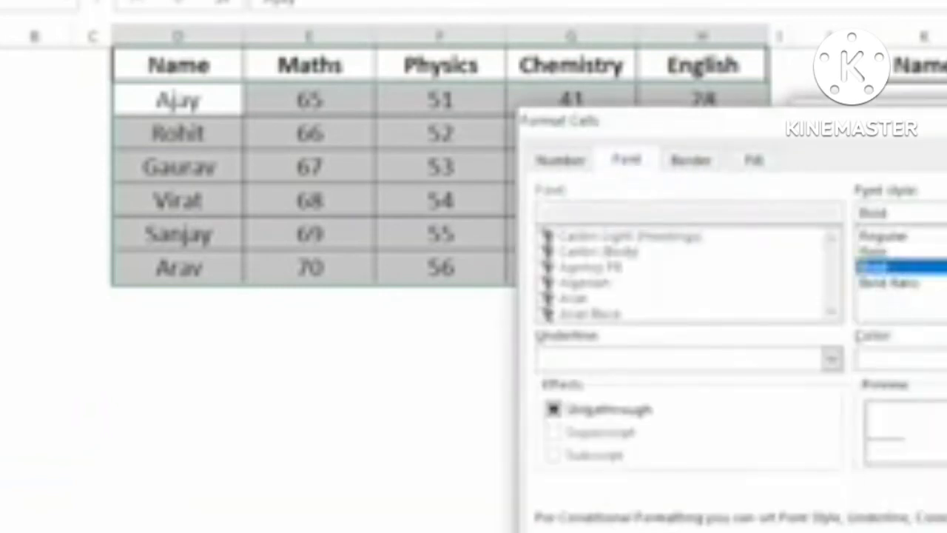
key("Return")
key("Return")
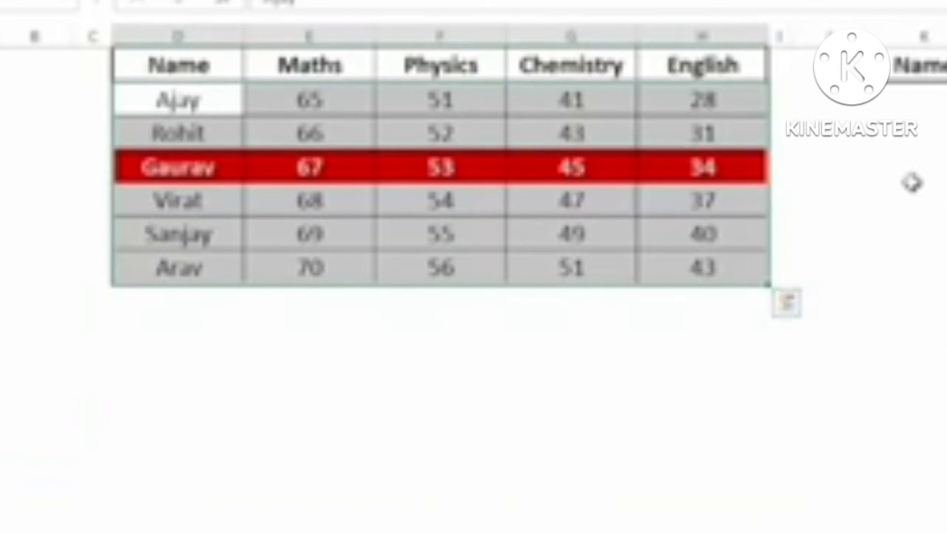
Step: Pick Rohit in the name picker cell, then select the empty cell below Arav
left_click(563, 234)
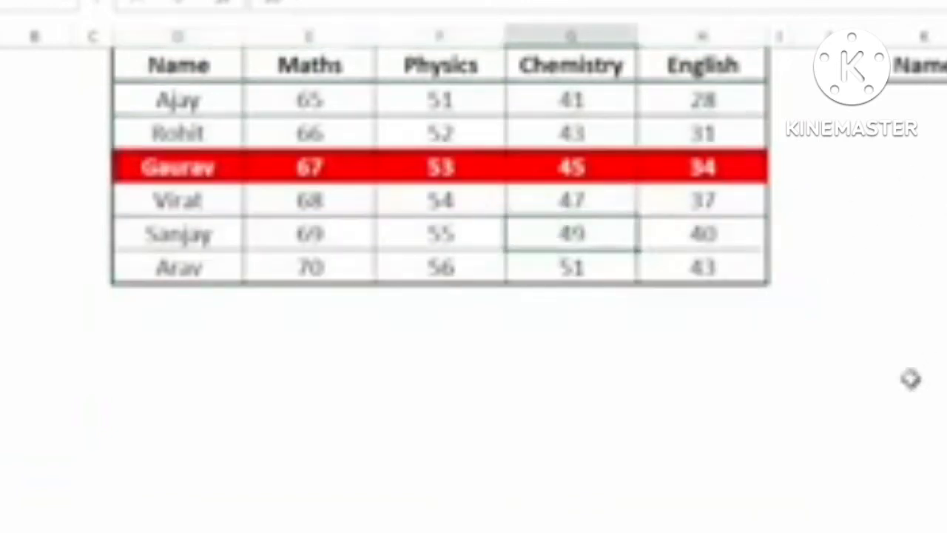
left_click(946, 65)
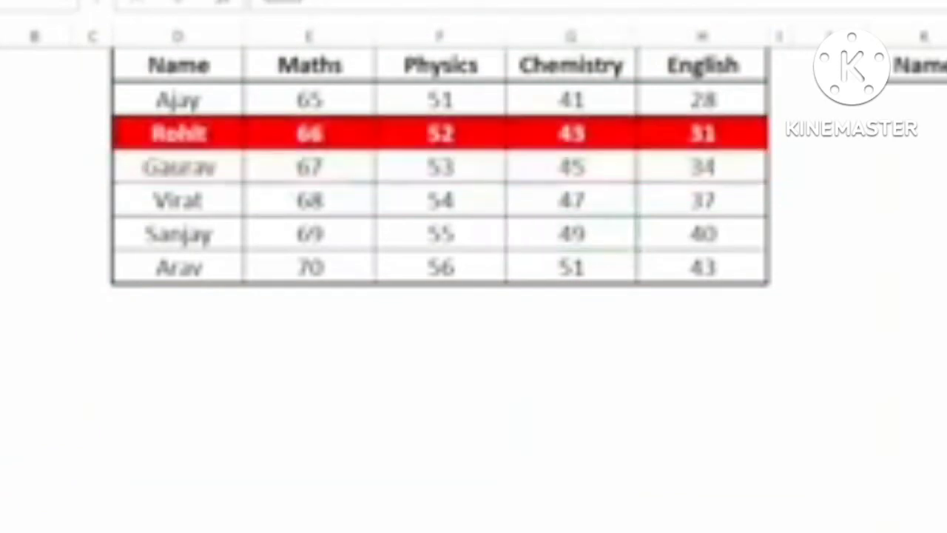
left_click(154, 307)
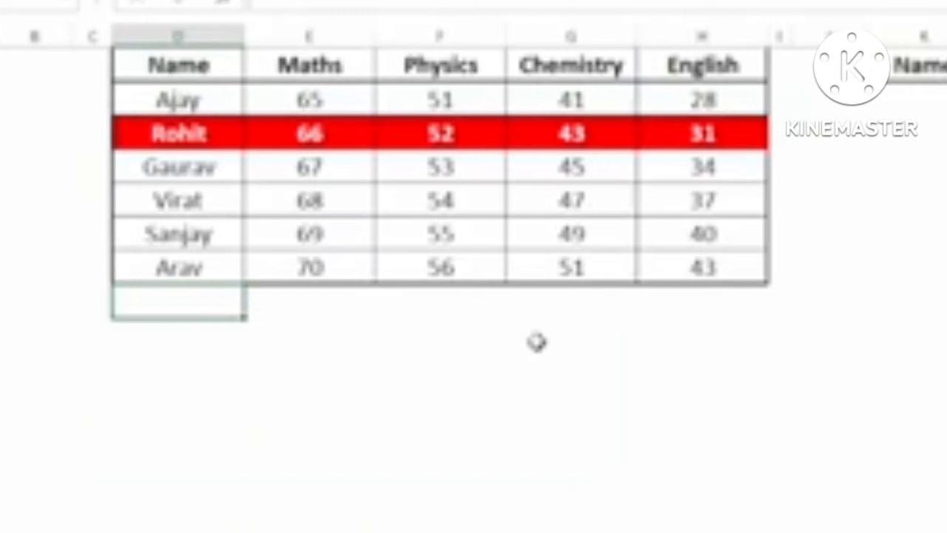
Step: Enter Vishal below Arav with marks 90, 80, 70 and 45
type("Vishal")
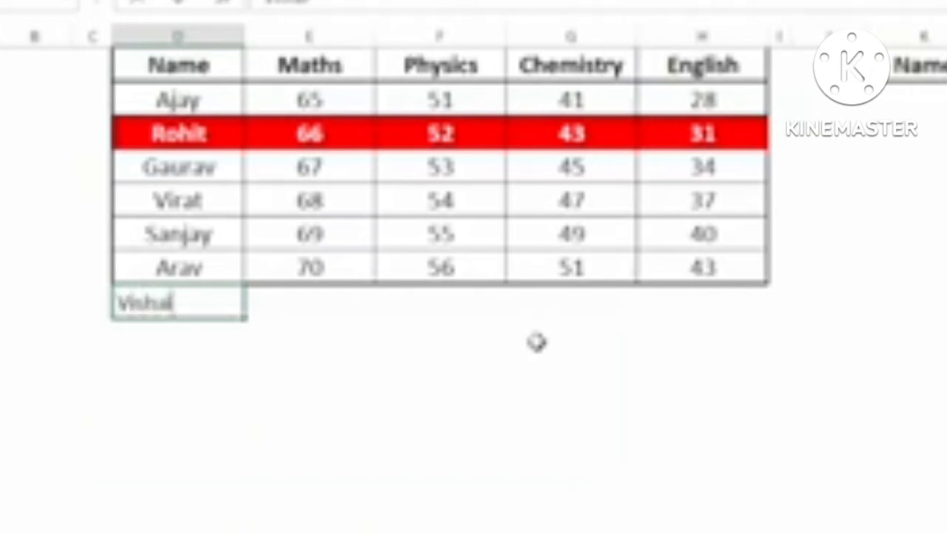
key("Tab")
type("90")
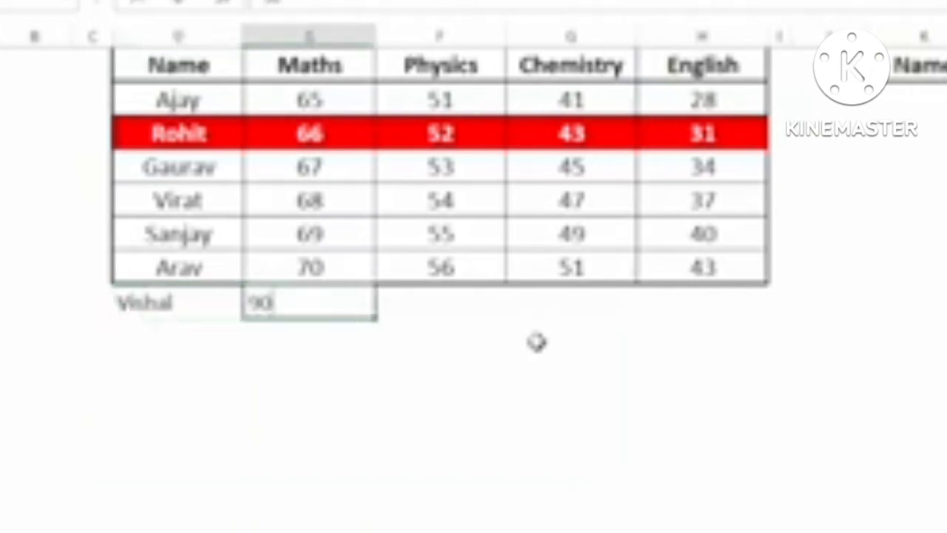
key("Tab")
type("80")
key("Tab")
type("70")
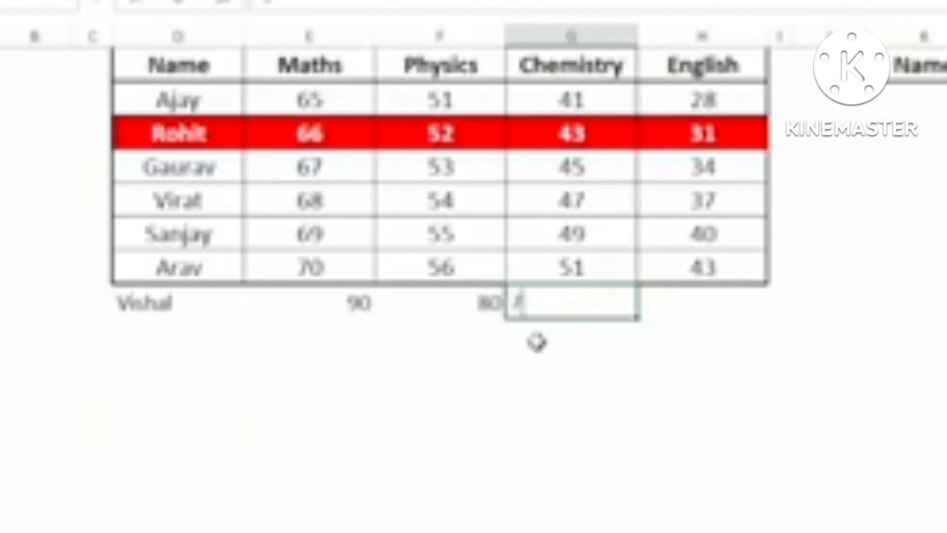
key("Tab")
type("45")
key("Tab")
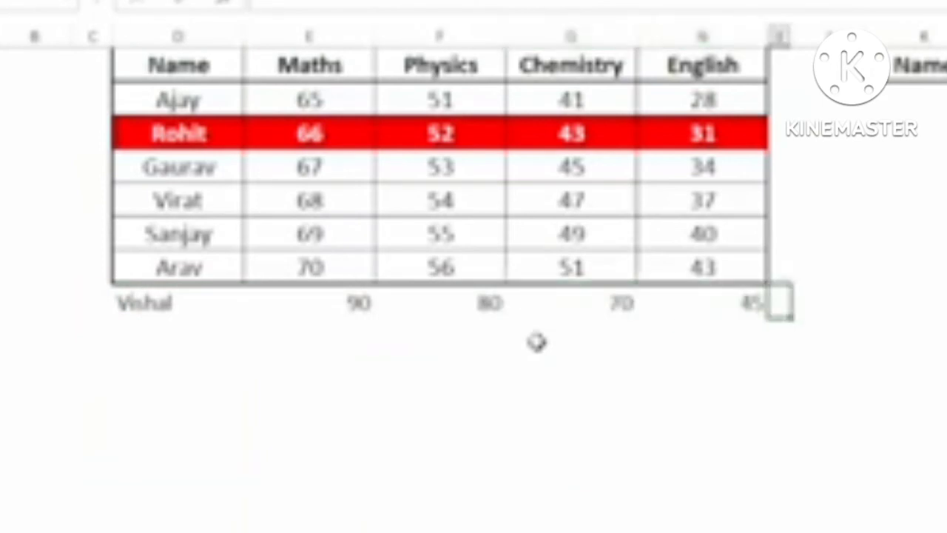
left_click(157, 303)
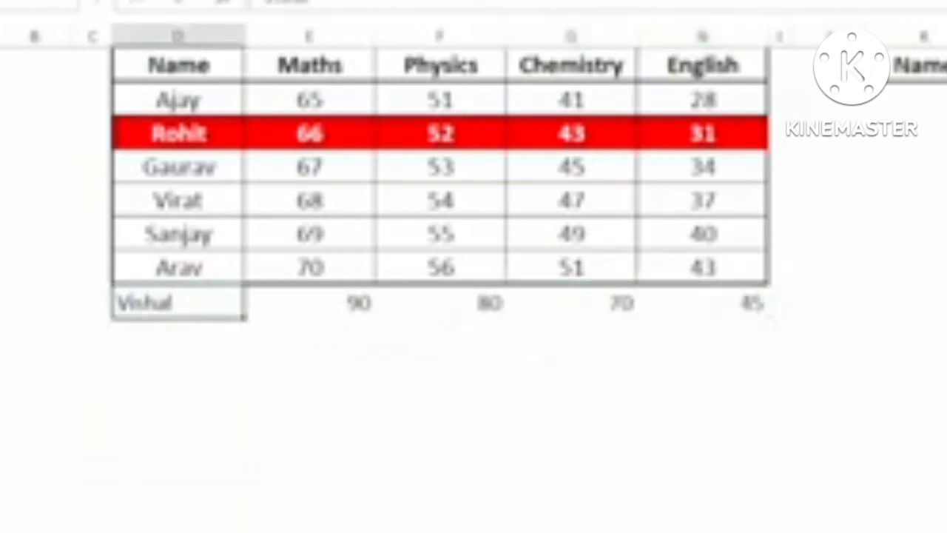
left_click(946, 65)
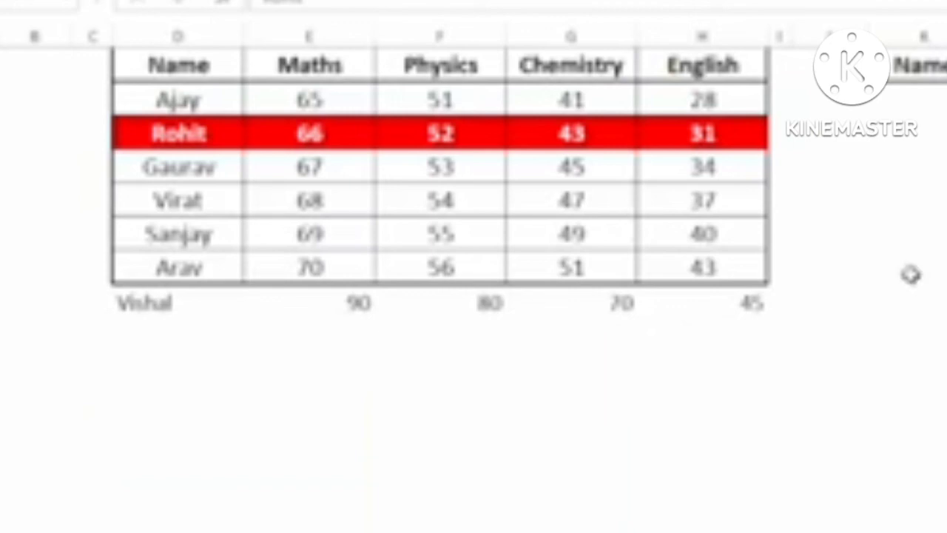
Step: Clear all entries in the stray Vishal row
left_click(165, 303)
left_click_drag(165, 303, 742, 307)
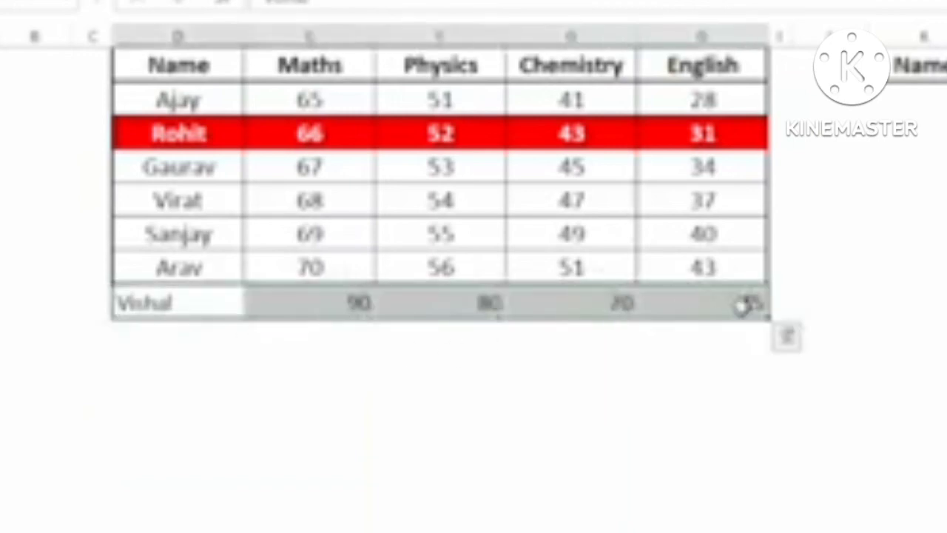
key("Delete")
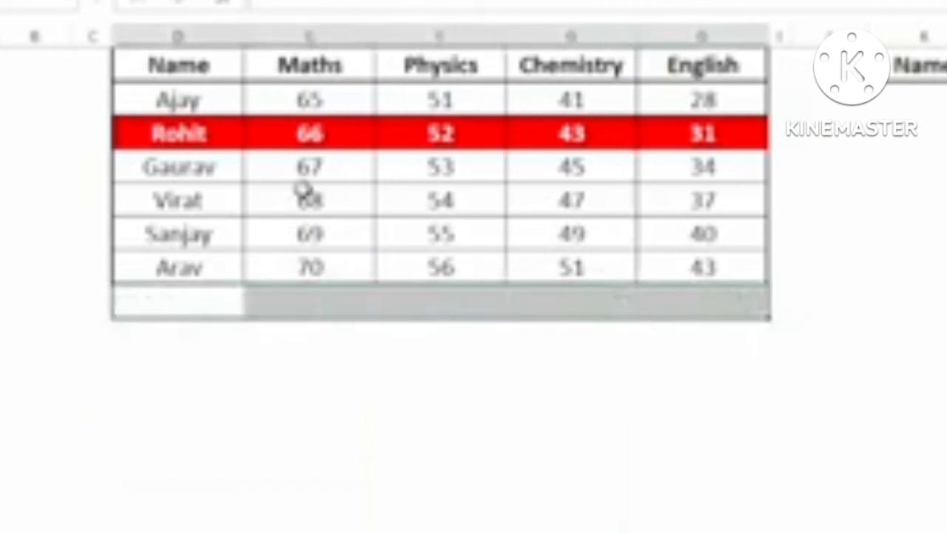
Step: Convert the marks range into an Excel Table with Ctrl+T
left_click(429, 201)
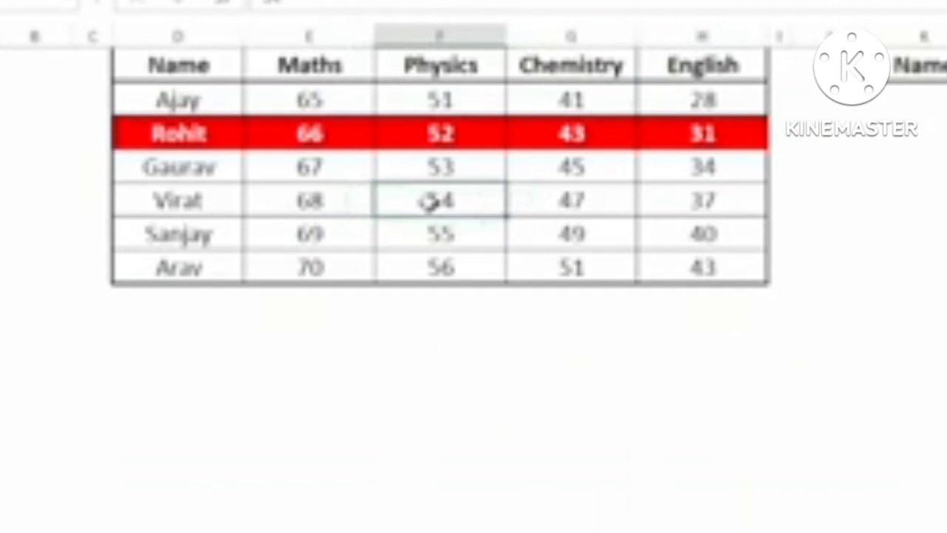
key("ctrl+t")
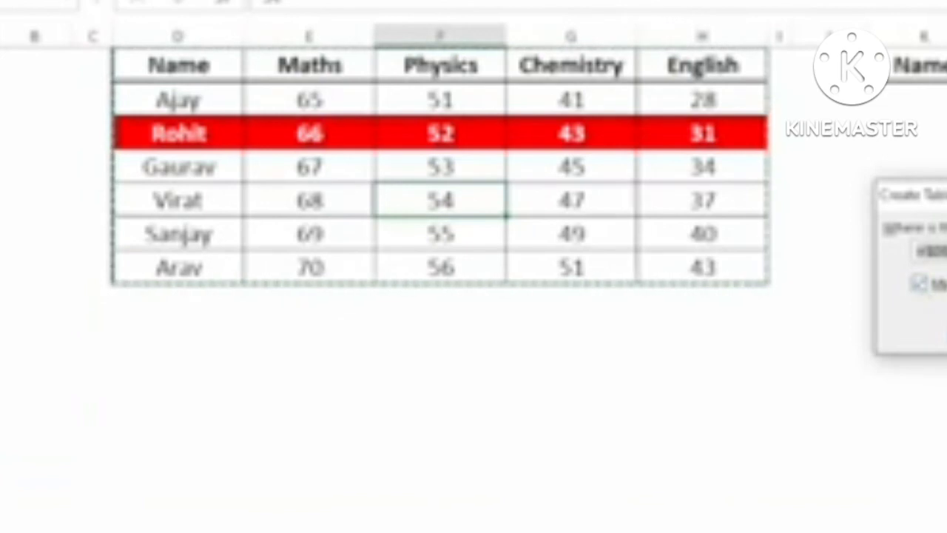
left_click(946, 336)
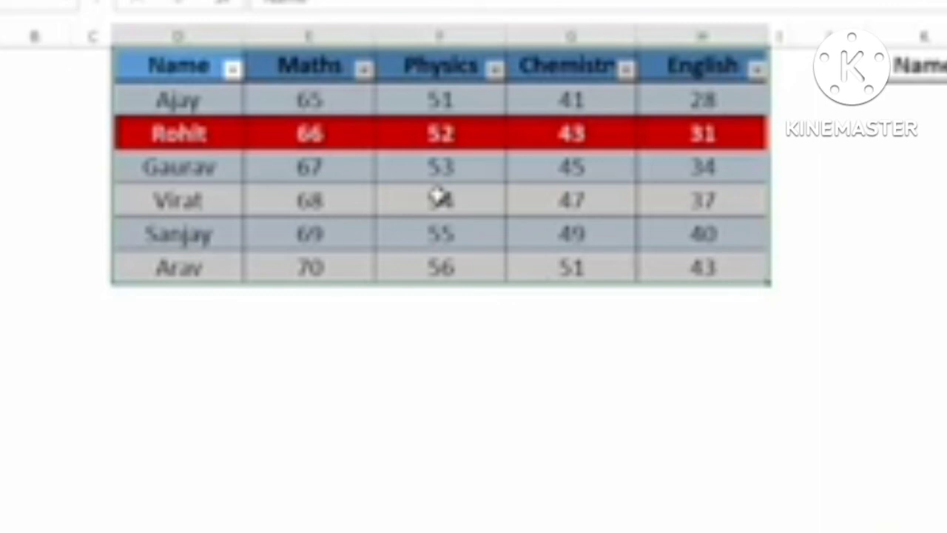
Step: Set the table style to None, then type vishal below Arav
left_click(519, 174)
left_click(731, 2)
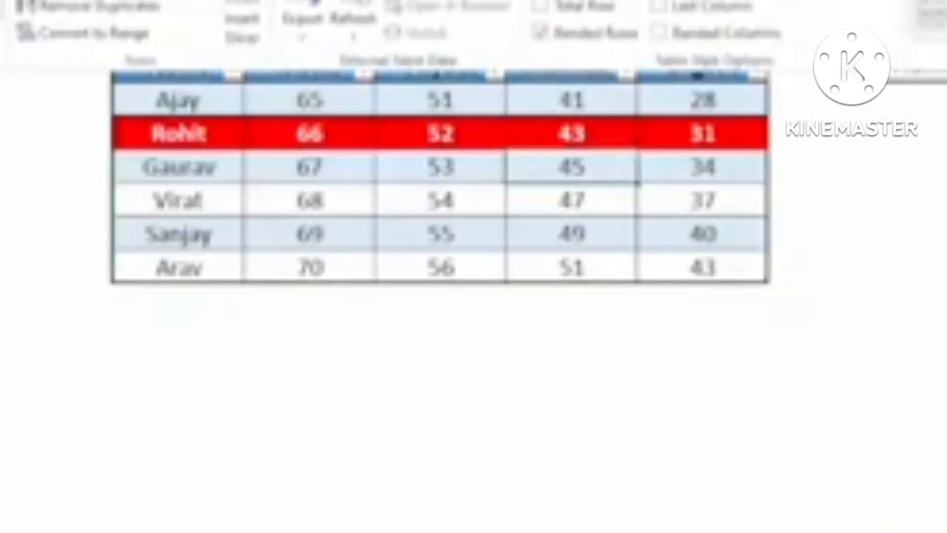
left_click(946, 37)
left_click(933, 33)
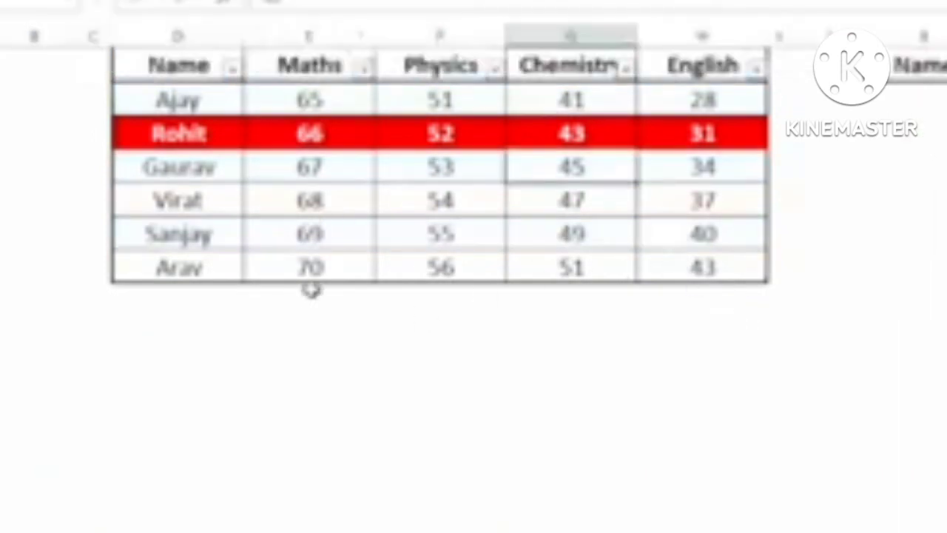
left_click(209, 293)
type("vishal")
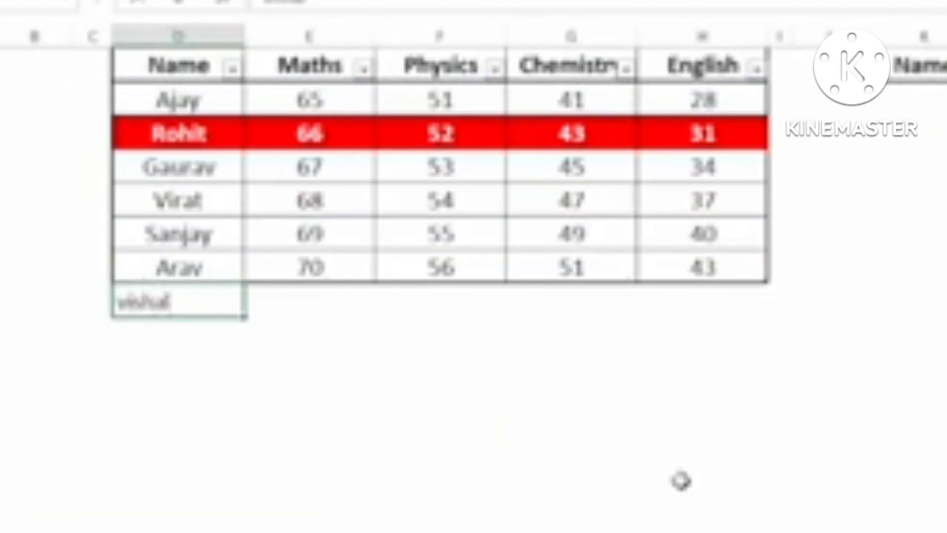
Step: Add Vishal to the table with marks 80, 90, 85 and 75
key("BackSpace")
key("BackSpace")
key("BackSpace")
key("BackSpace")
key("BackSpace")
key("BackSpace")
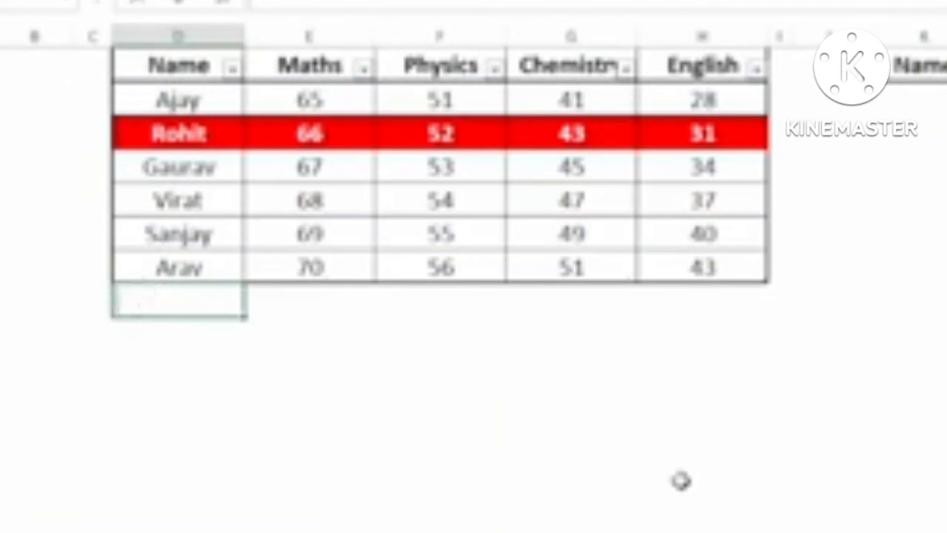
type("Vishal")
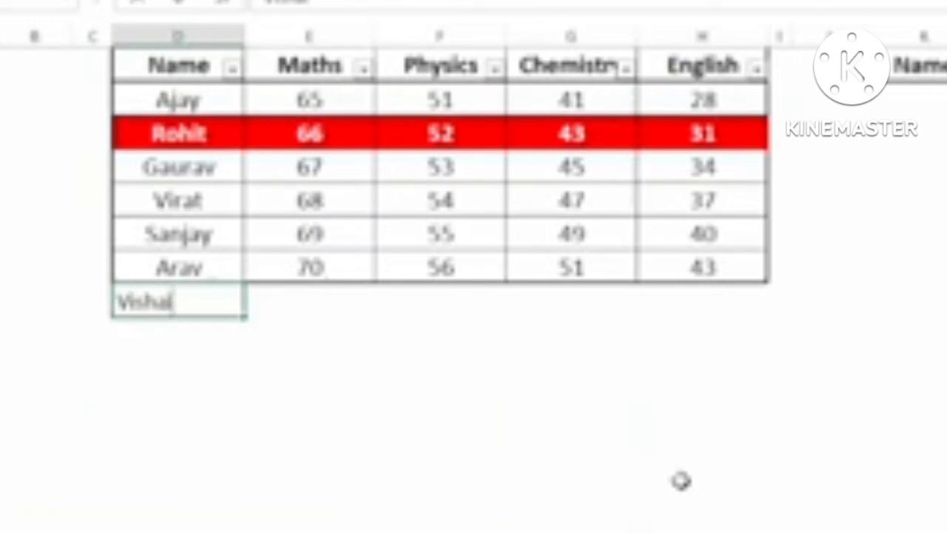
key("Tab")
type("80")
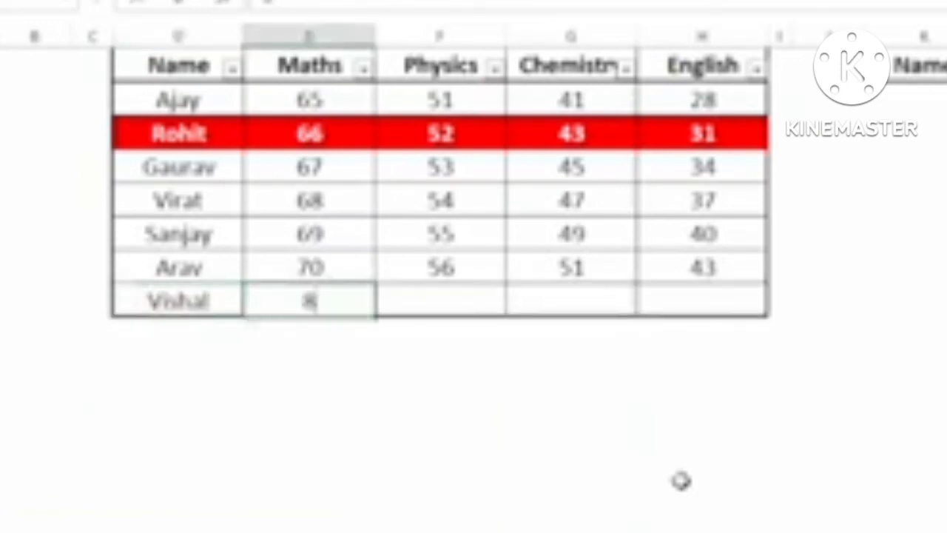
key("Tab")
type("90")
key("Tab")
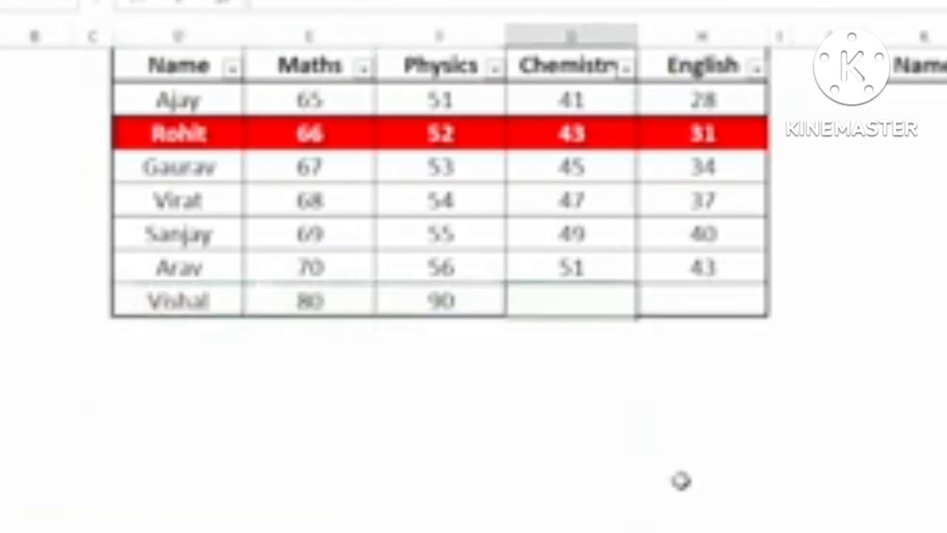
type("85")
key("Tab")
type("75")
key("Tab")
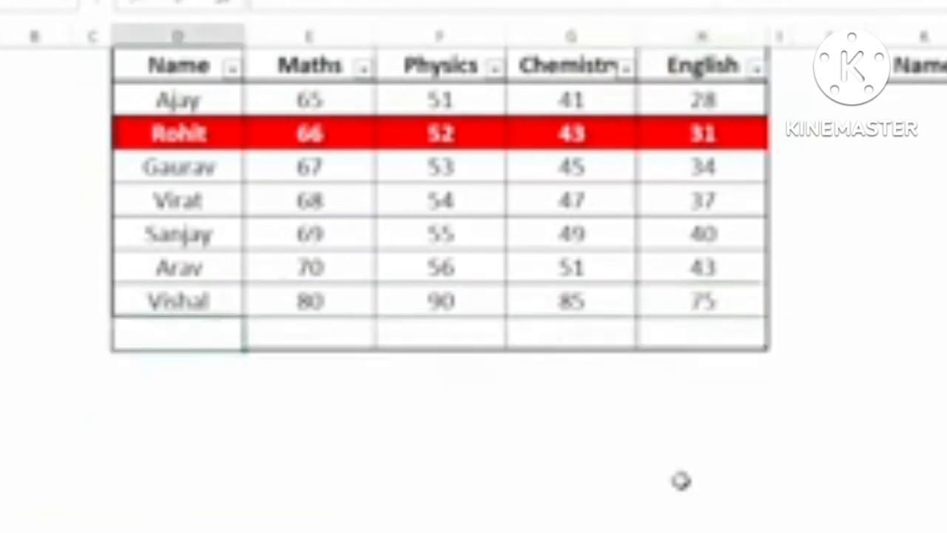
Step: Add Prashant in the next row with marks 75, 89, 65 and 52
type("Prashant")
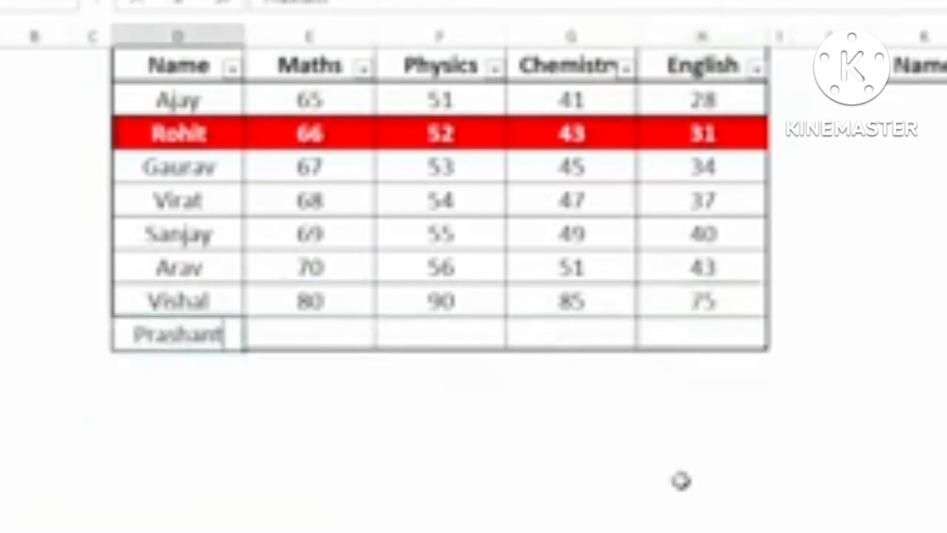
key("Tab")
type("75")
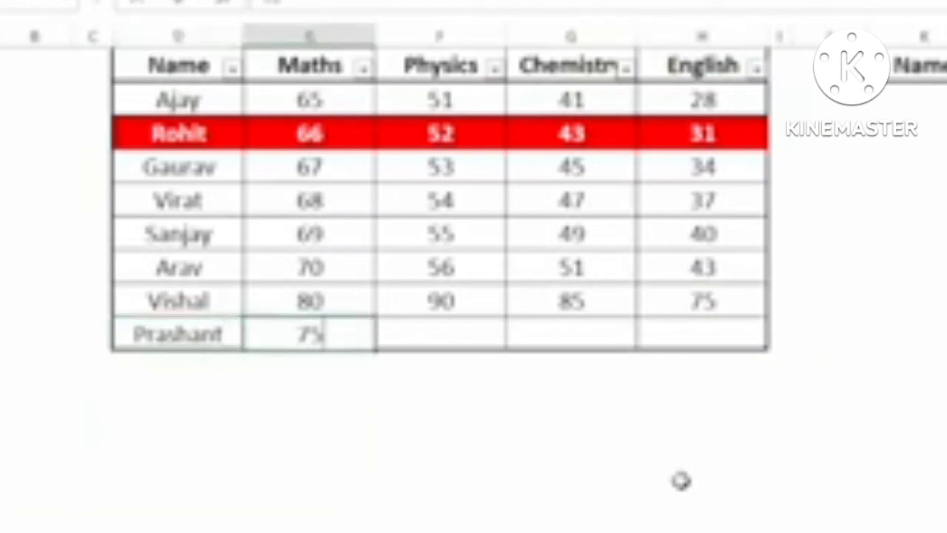
key("Tab")
type("89")
key("Tab")
type("65")
key("Tab")
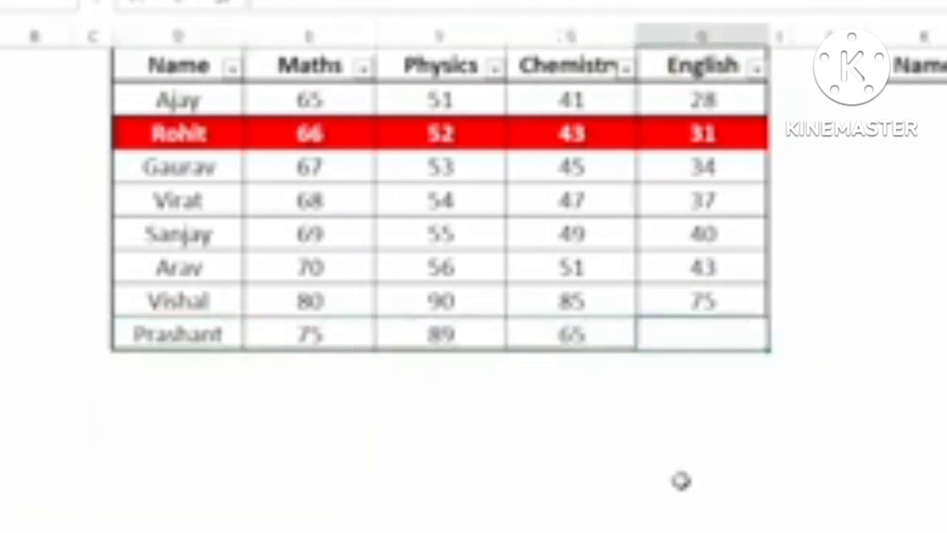
type("52")
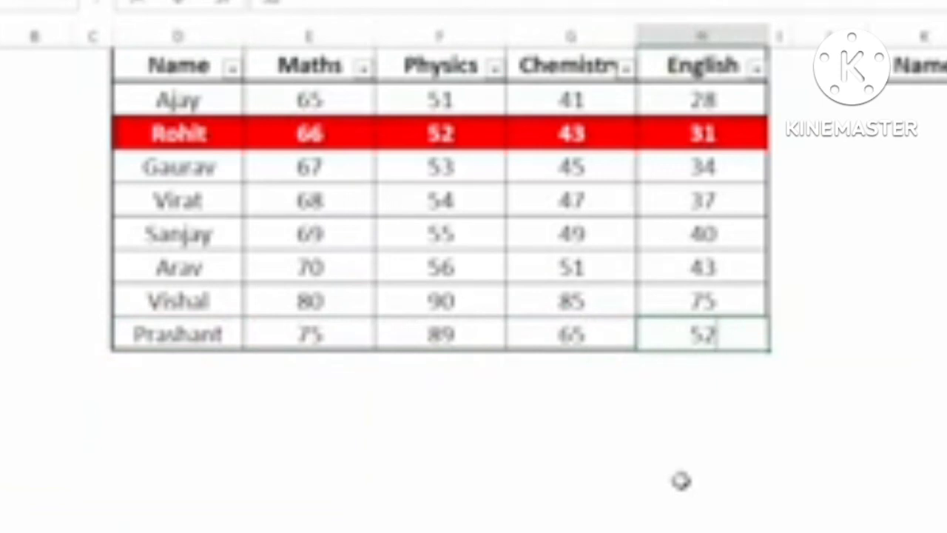
left_click(201, 333)
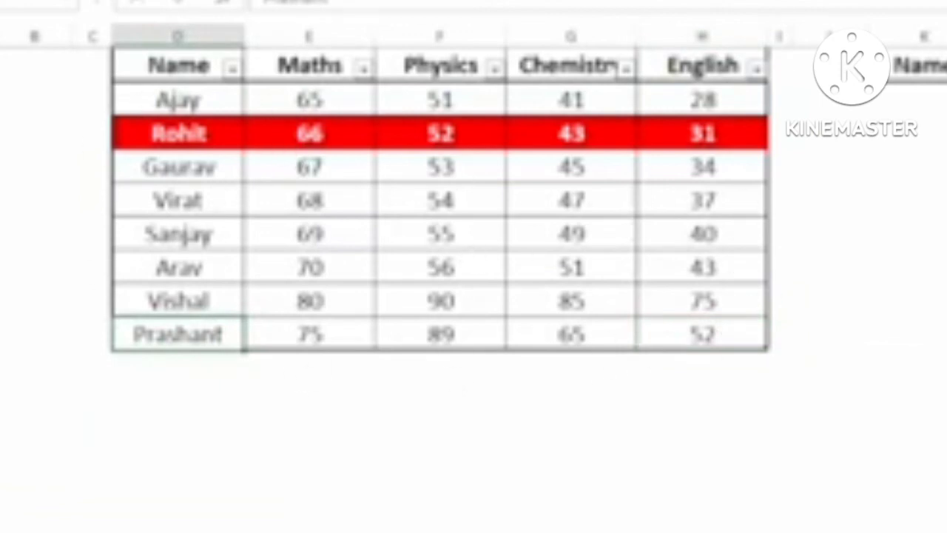
Step: Choose Vishal, then Prashant, in the name selector to highlight Prashant's row
left_click(945, 65)
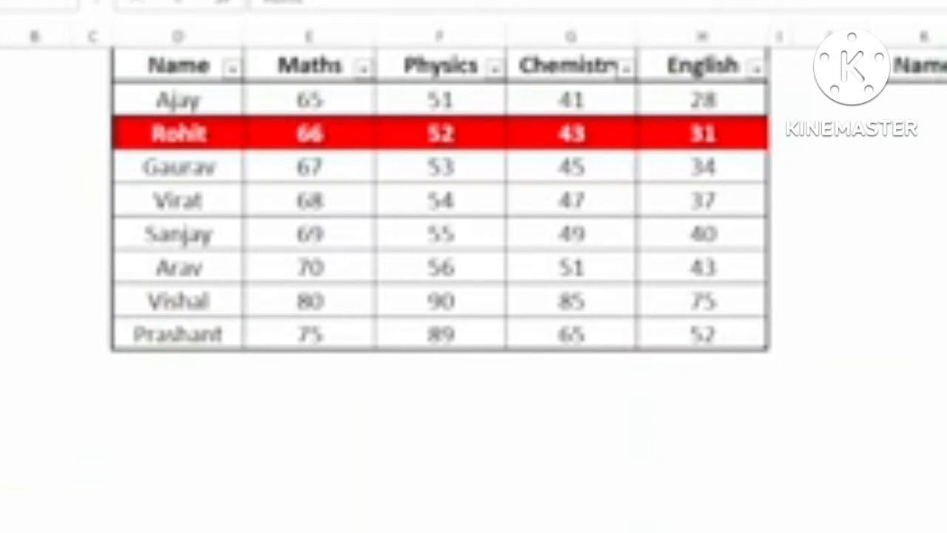
left_click(945, 230)
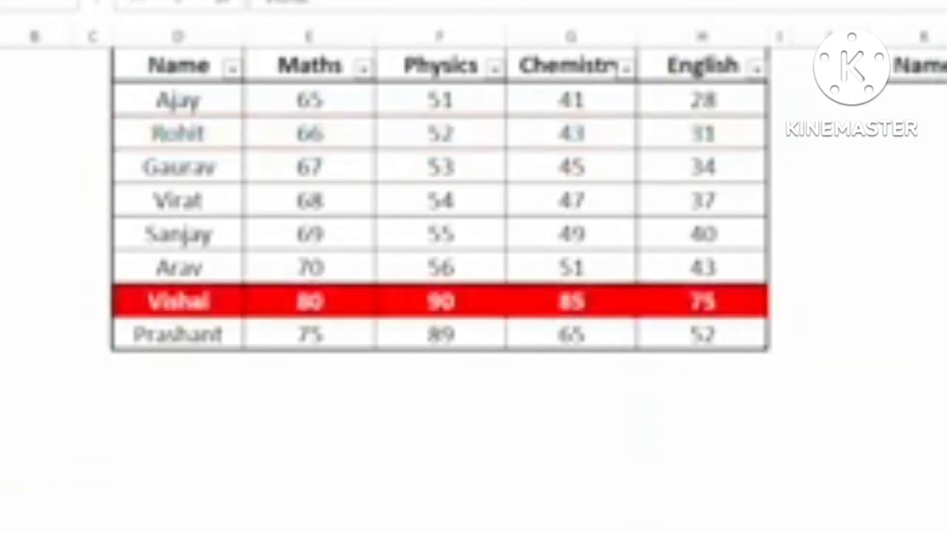
left_click(946, 248)
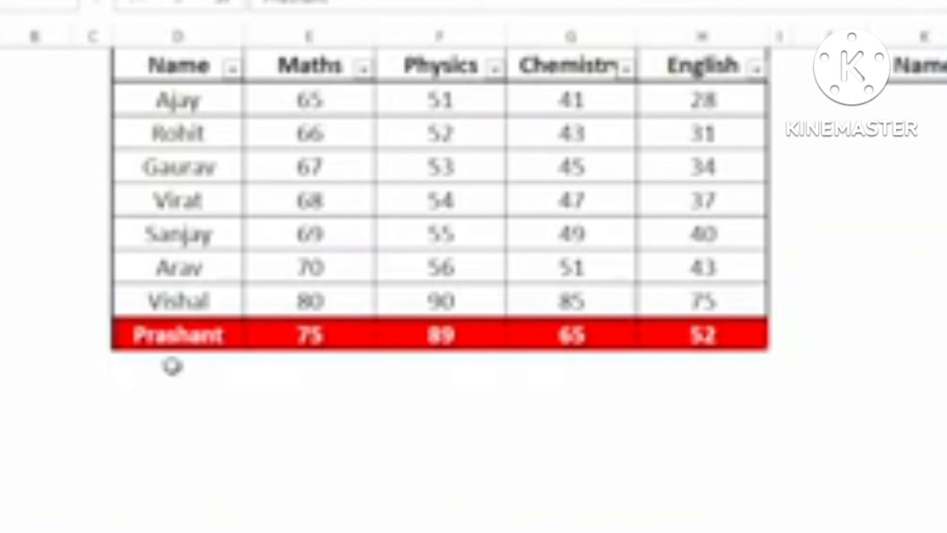
Step: Add Amit below Prashant with marks 4, 5, 78 and 8
left_click(175, 366)
type("Amit")
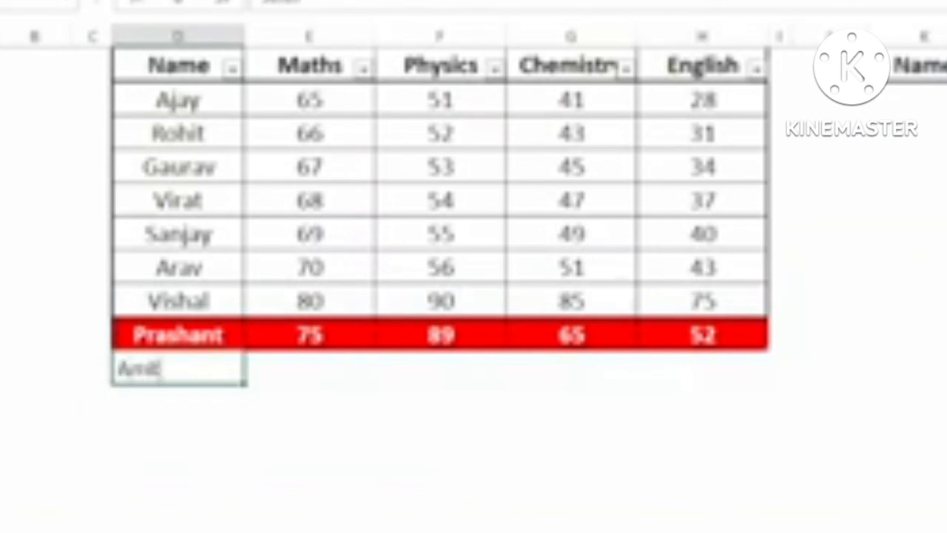
key("Tab")
type("4")
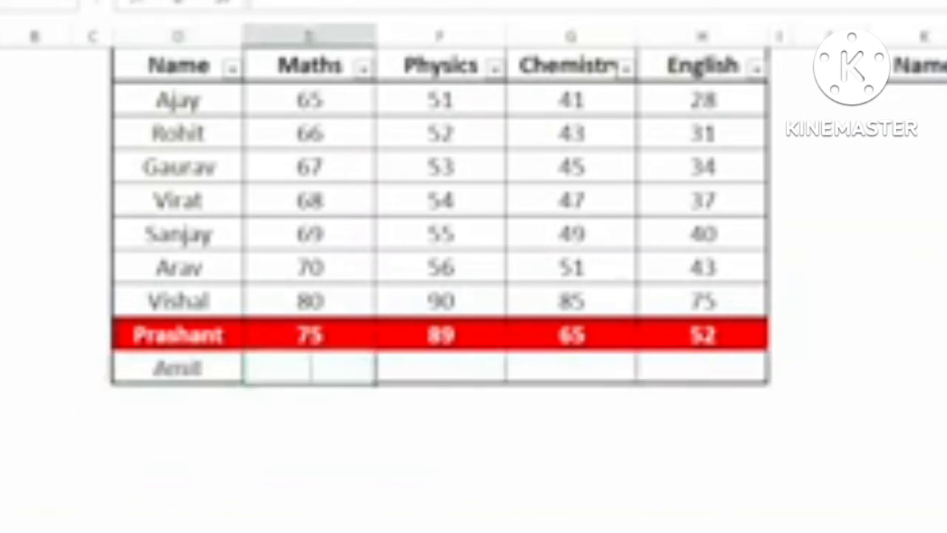
key("Tab")
type("5")
key("Tab")
type("78")
key("Tab")
type("8")
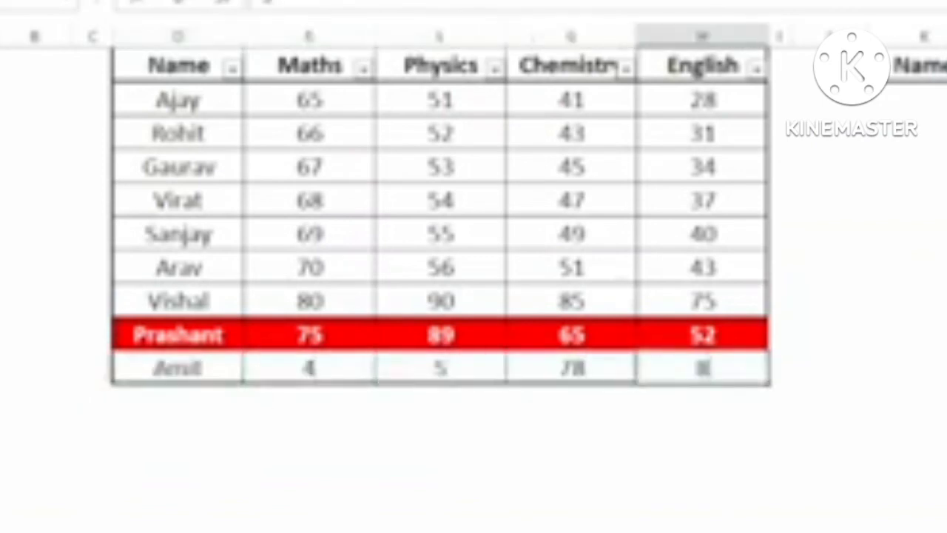
Step: Choose Amit in the name selector so his row is highlighted
key("Tab")
left_click(945, 66)
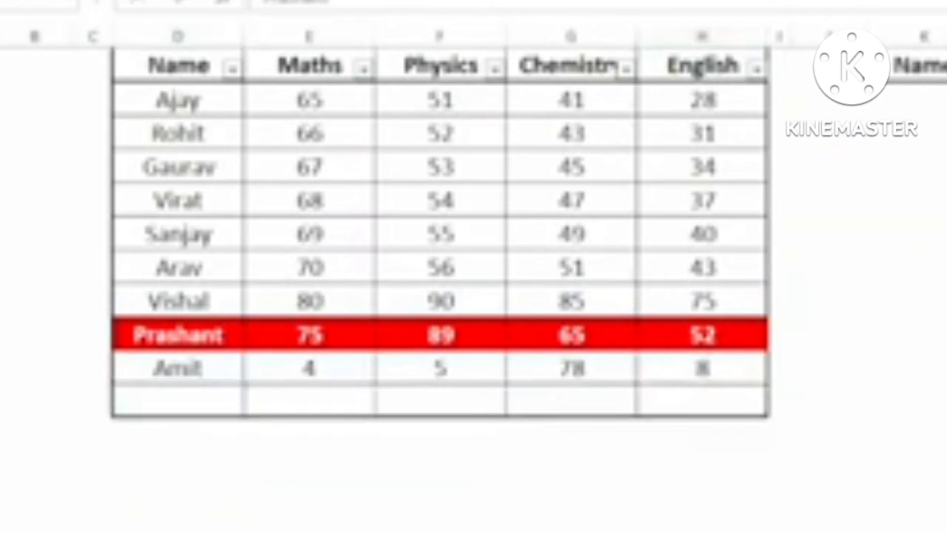
left_click(944, 296)
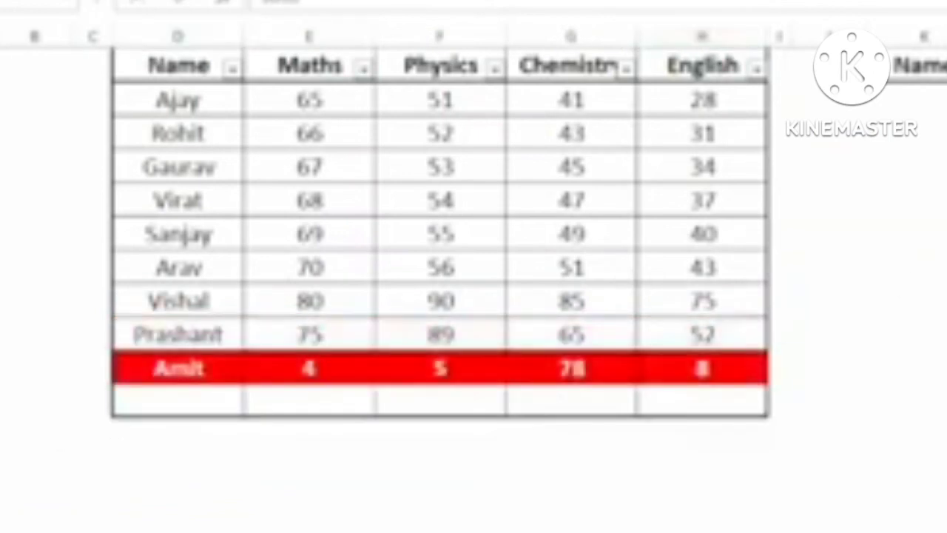